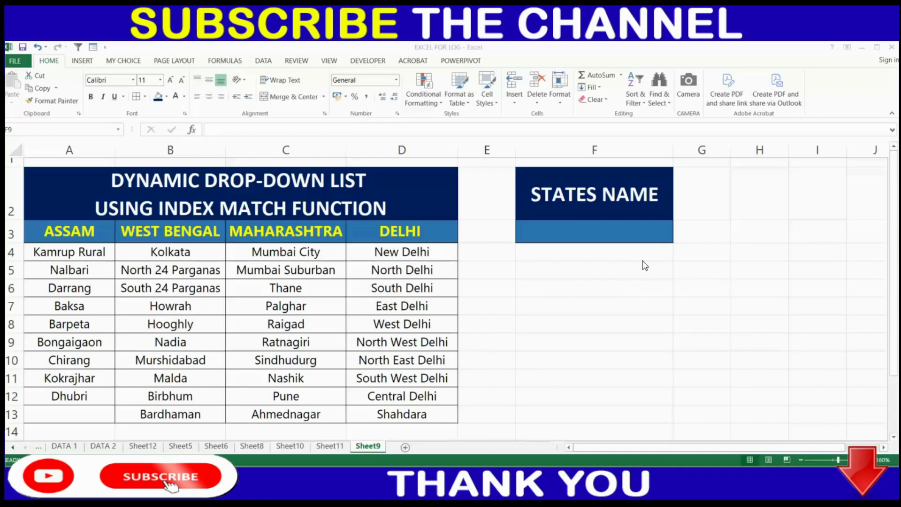
- Point out the empty cells under STATES NAME, selecting F3 and F4
click(629, 259)
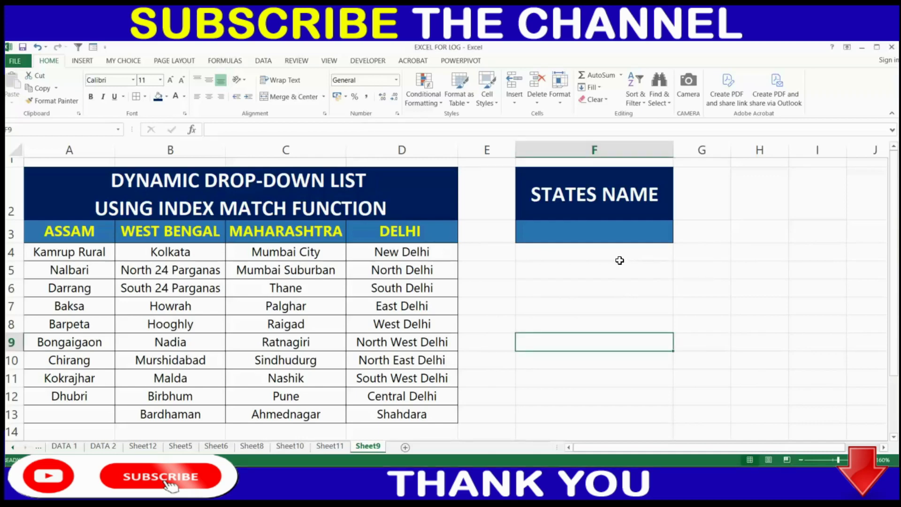
drag(628, 258, 620, 262)
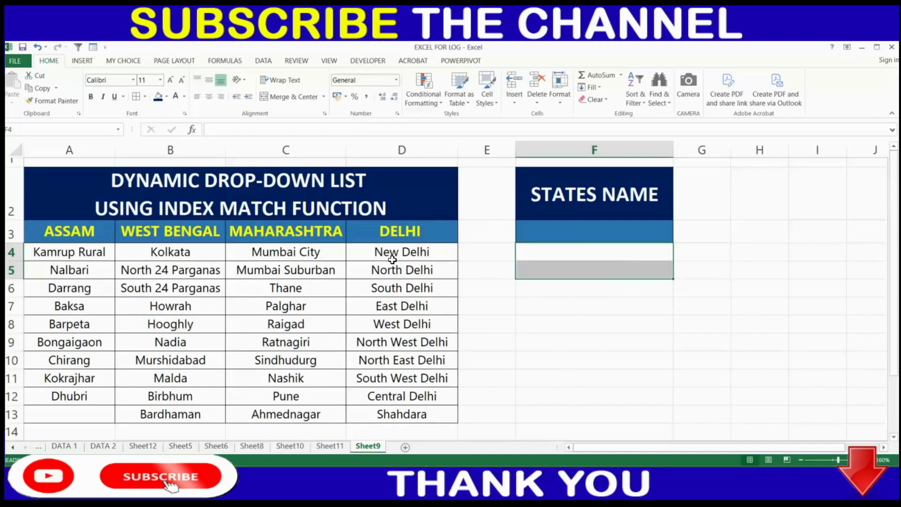
click(642, 320)
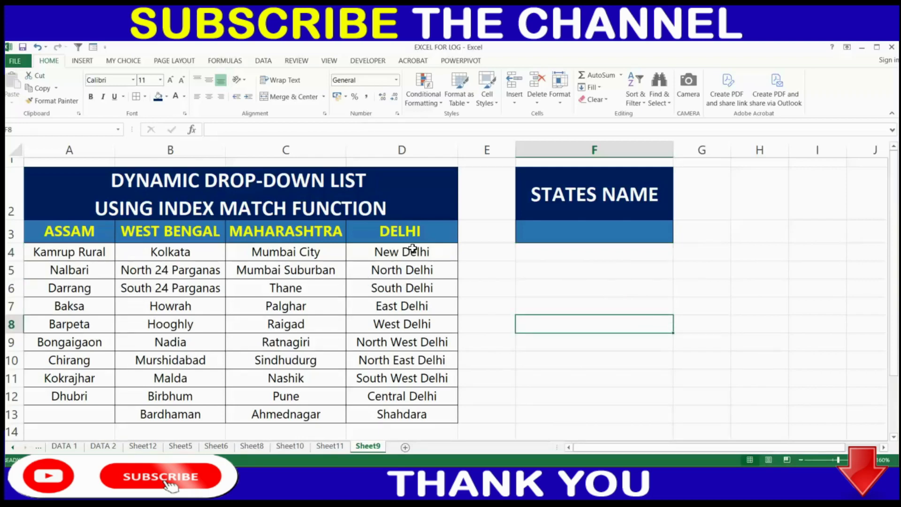
click(629, 230)
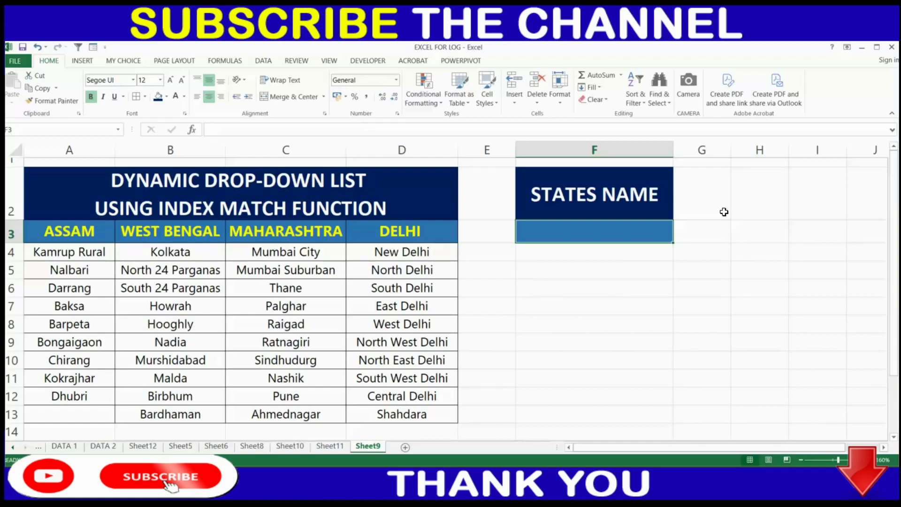
click(736, 244)
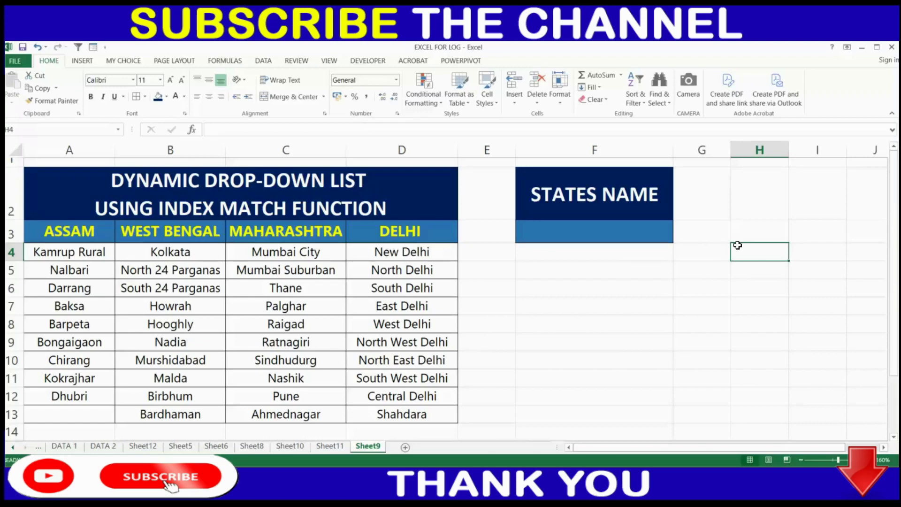
click(658, 254)
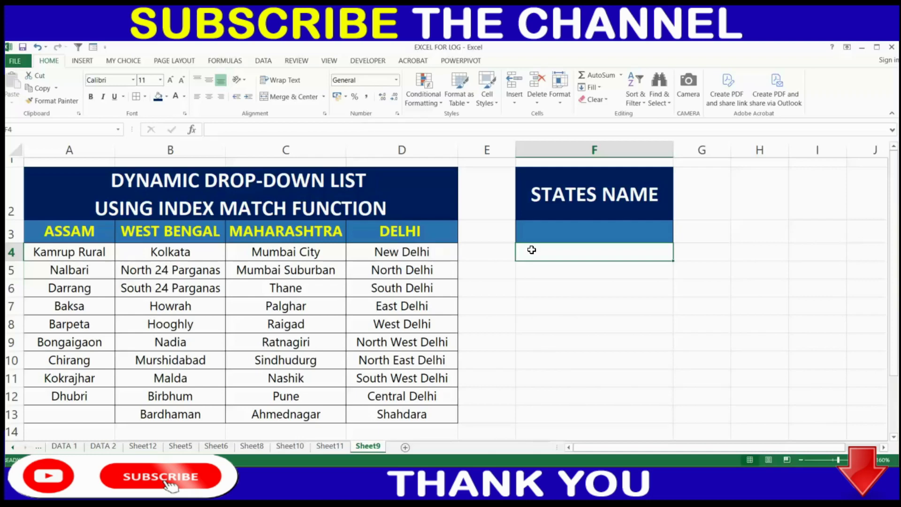
- Highlight the state headings A3:D3 and the Assam districts A4:A12, then select F3
click(593, 225)
click(82, 233)
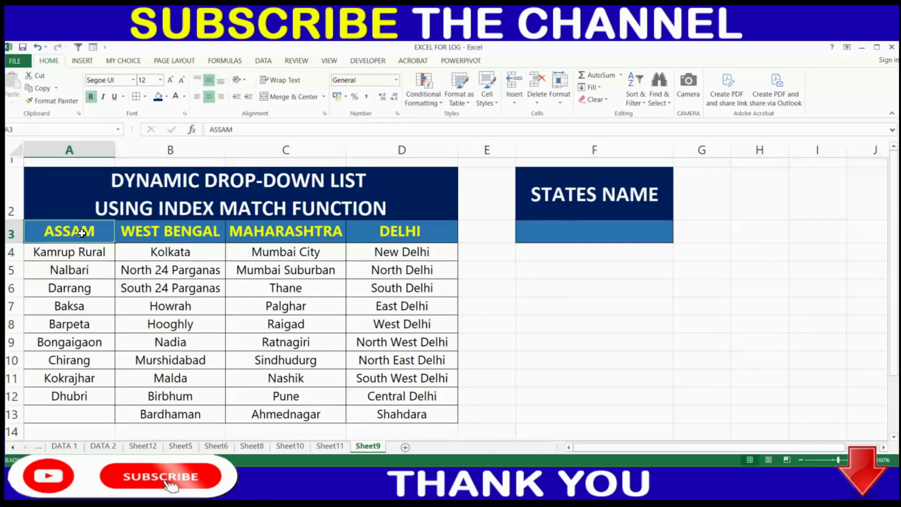
click(145, 232)
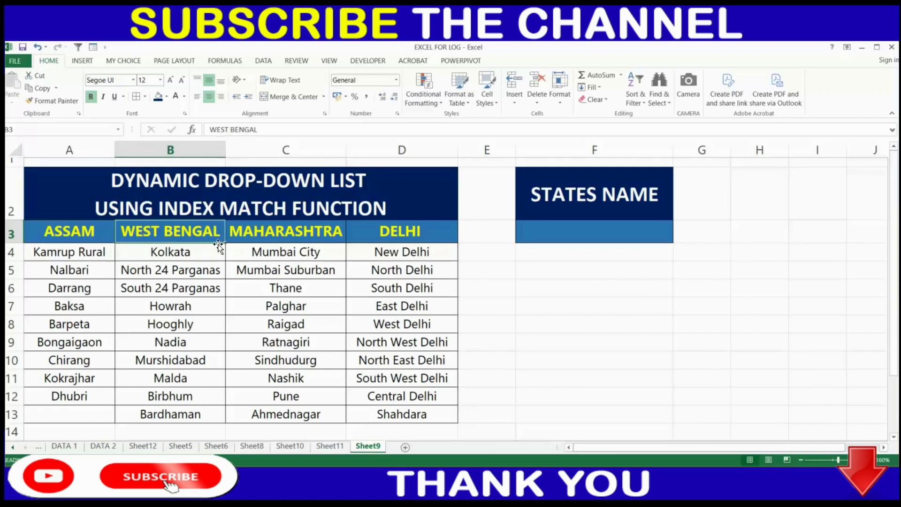
click(287, 229)
click(407, 234)
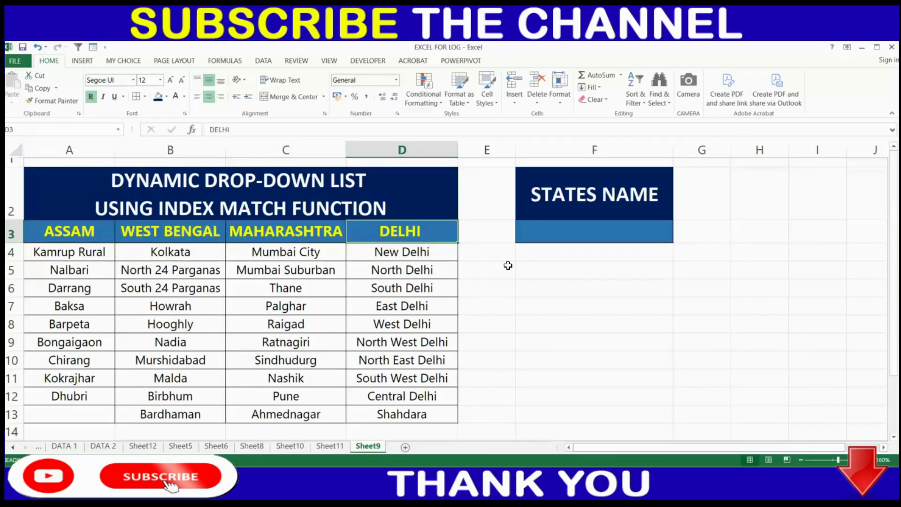
drag(70, 231, 396, 233)
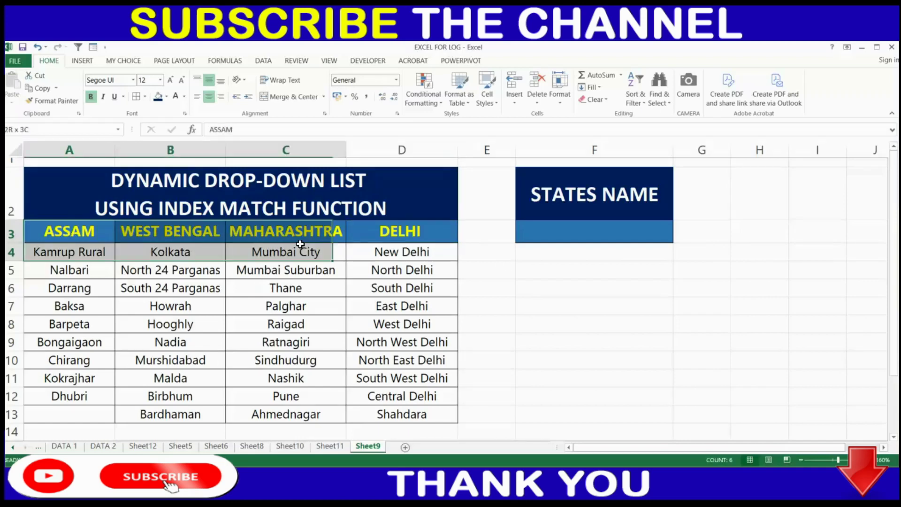
drag(71, 232, 379, 233)
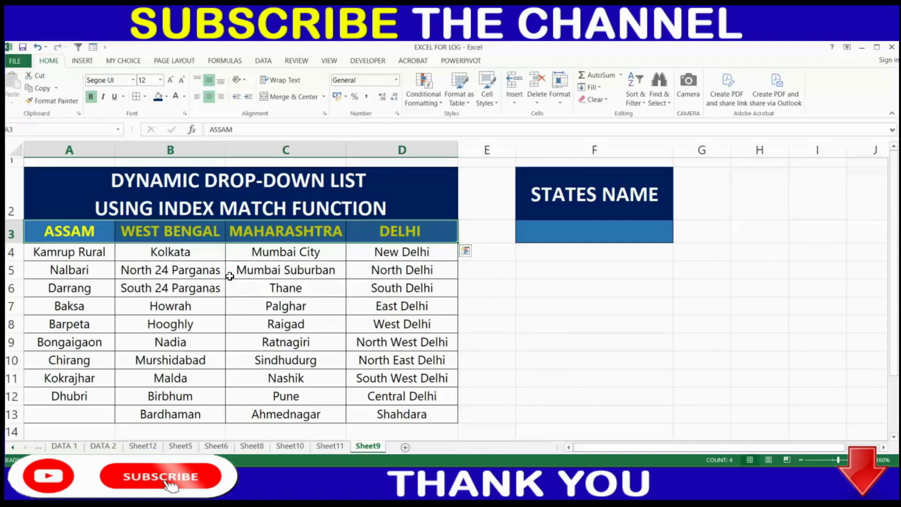
drag(83, 258, 84, 398)
click(311, 319)
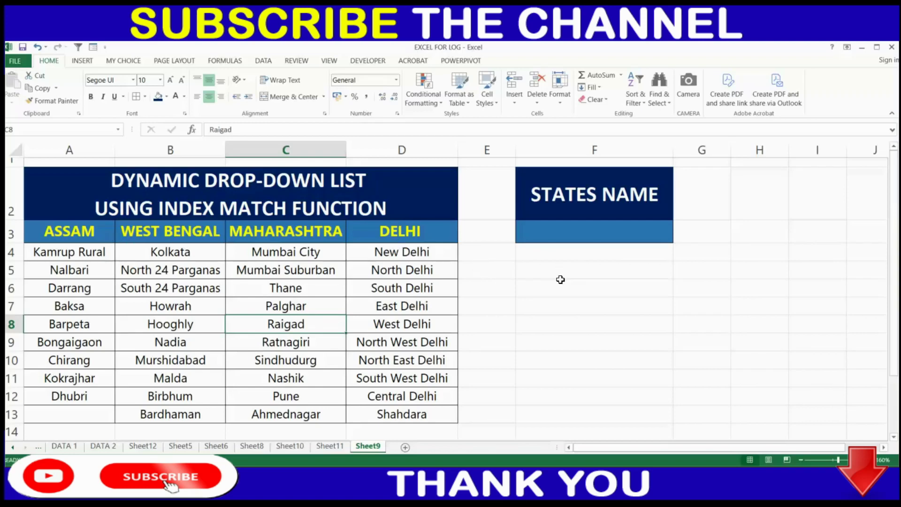
click(608, 234)
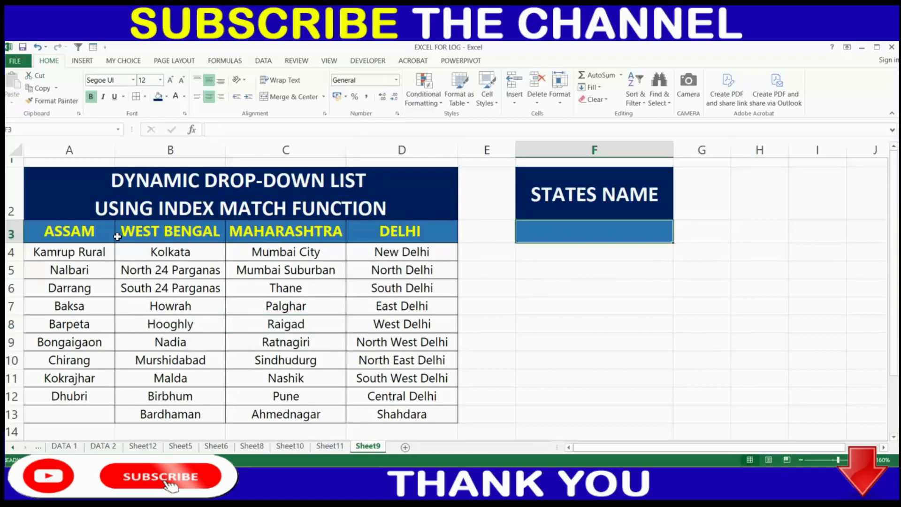
- Preview the Data Validation options from the Data tab, then close them
click(264, 61)
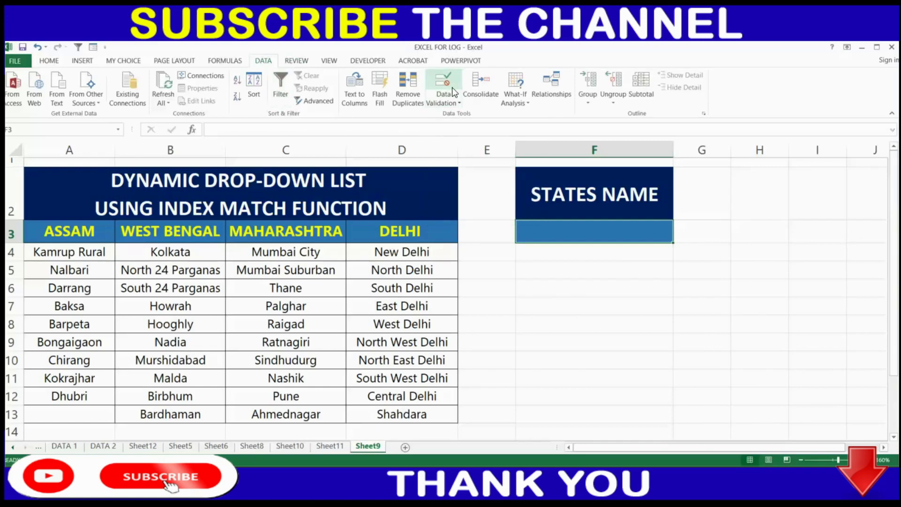
key(ctrl+1)
key(Escape)
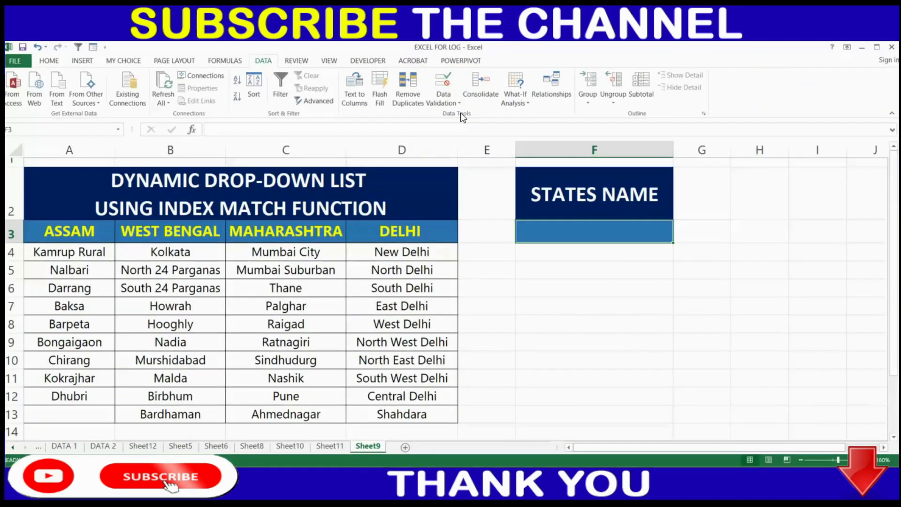
click(455, 100)
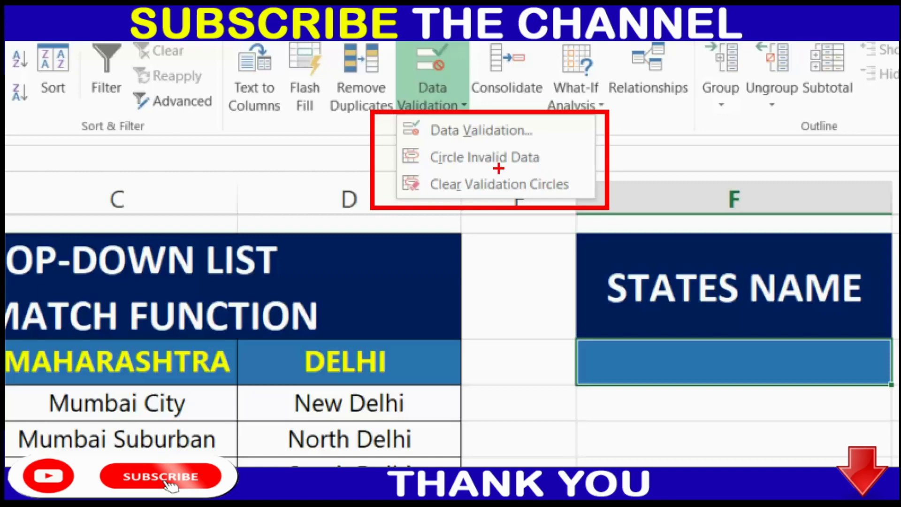
drag(438, 175, 572, 174)
drag(421, 213, 585, 212)
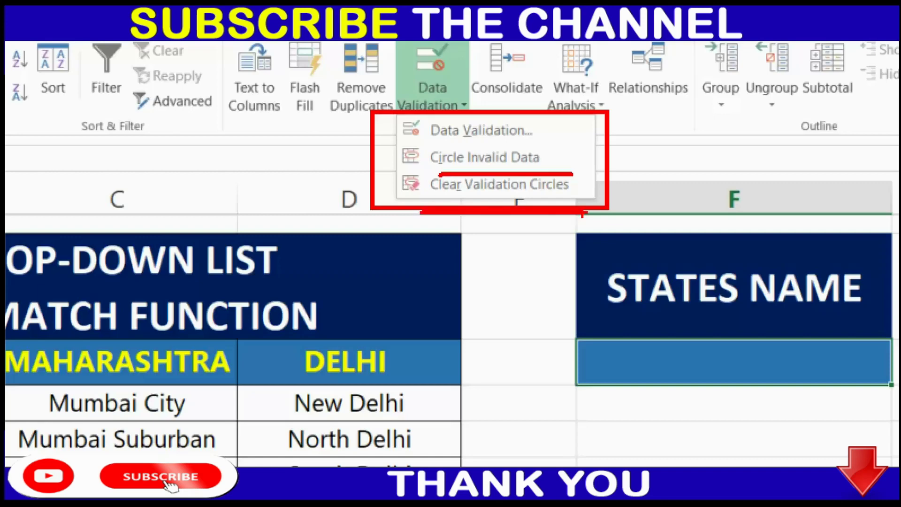
mouse_move(424, 137)
mouse_down()
mouse_move(483, 156)
mouse_move(511, 149)
mouse_up()
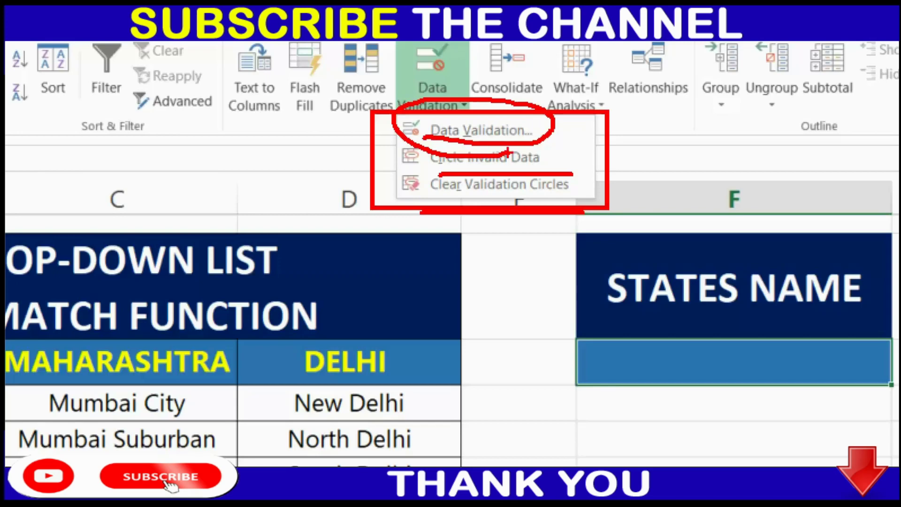
key(Escape)
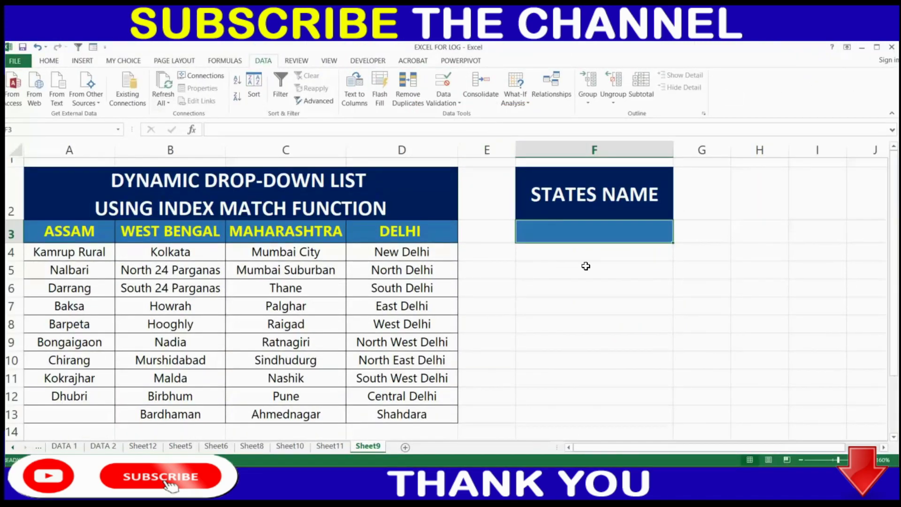
- Reselect F3 and bring up its Data Validation settings dialog
click(605, 286)
click(589, 229)
click(448, 103)
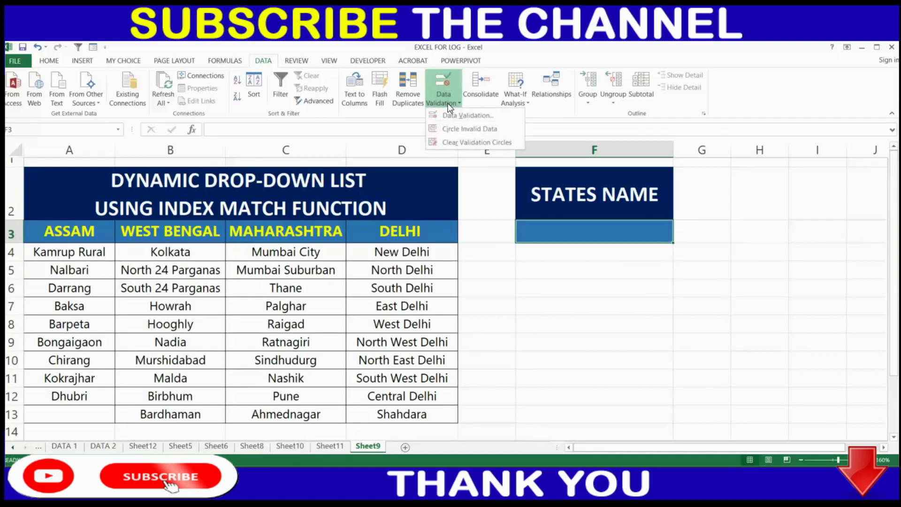
click(480, 121)
- Set F3's validation to Allow List with source =$A$3:$D$3 and apply it
drag(286, 162, 645, 185)
click(538, 240)
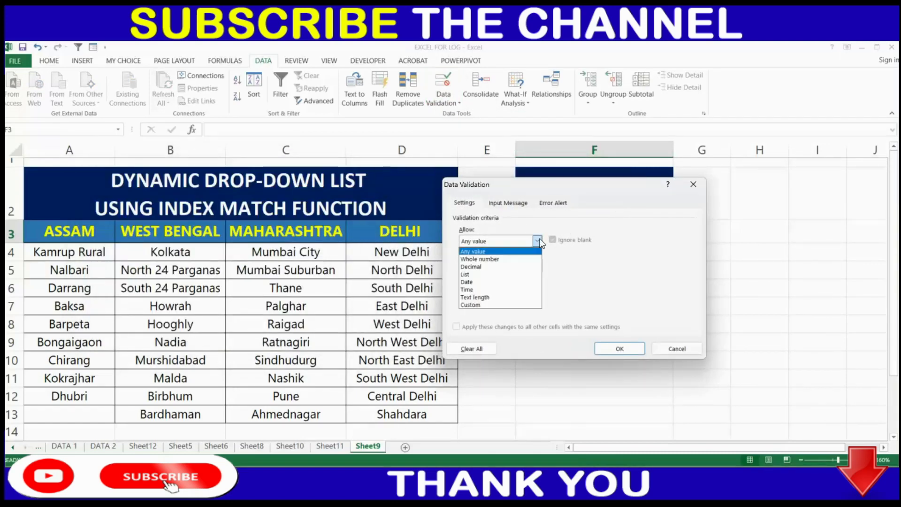
click(481, 273)
click(491, 243)
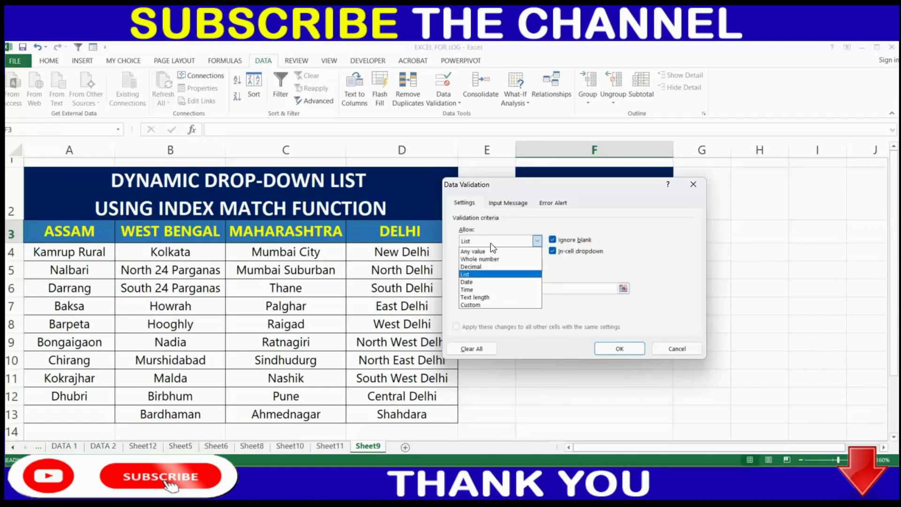
click(480, 273)
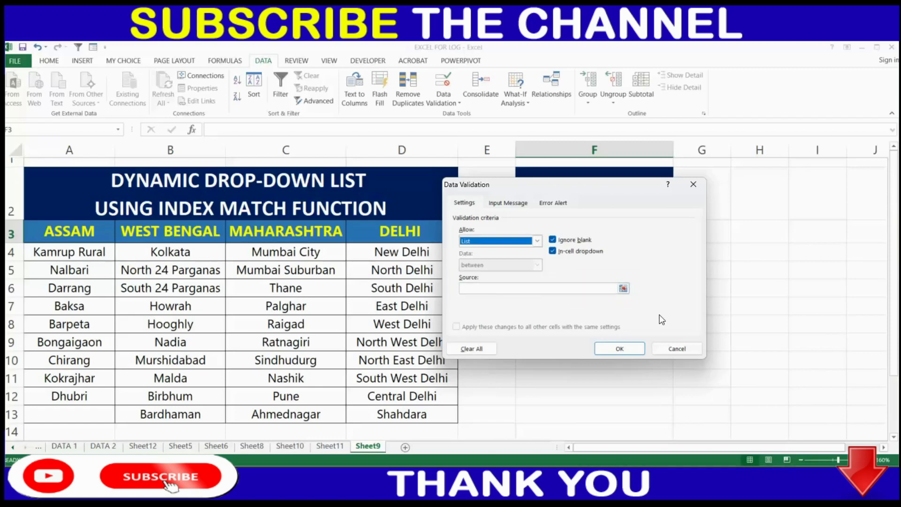
click(623, 288)
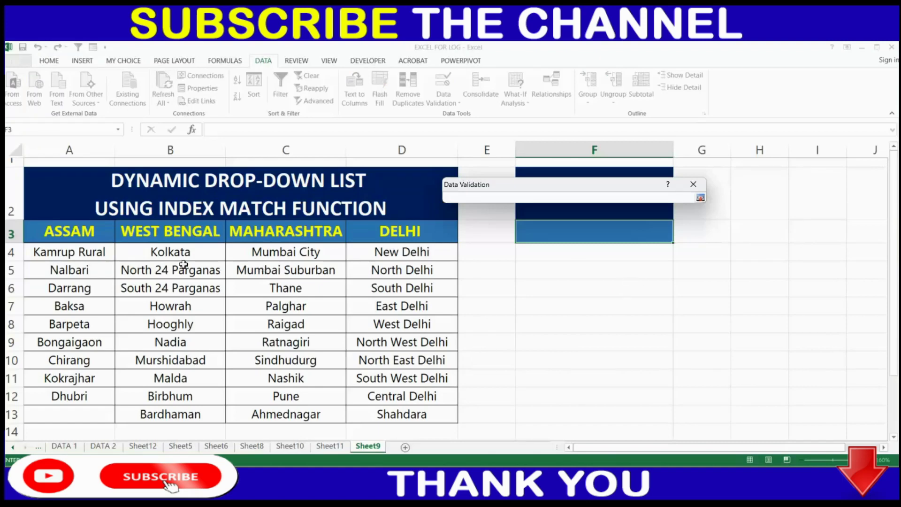
click(87, 235)
drag(306, 235, 415, 236)
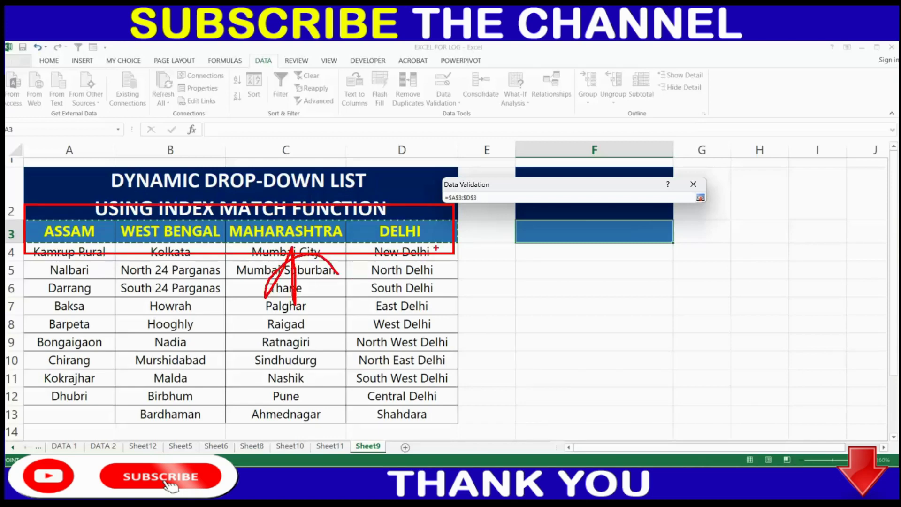
click(701, 198)
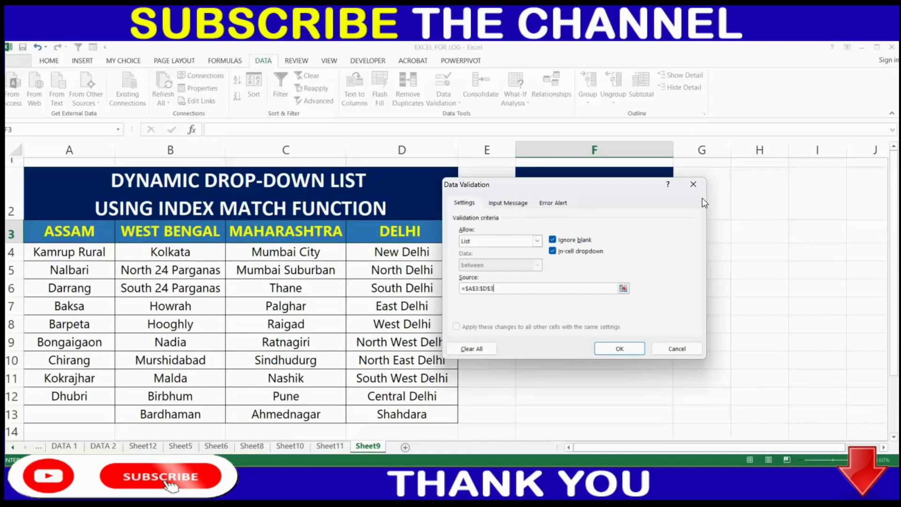
click(622, 349)
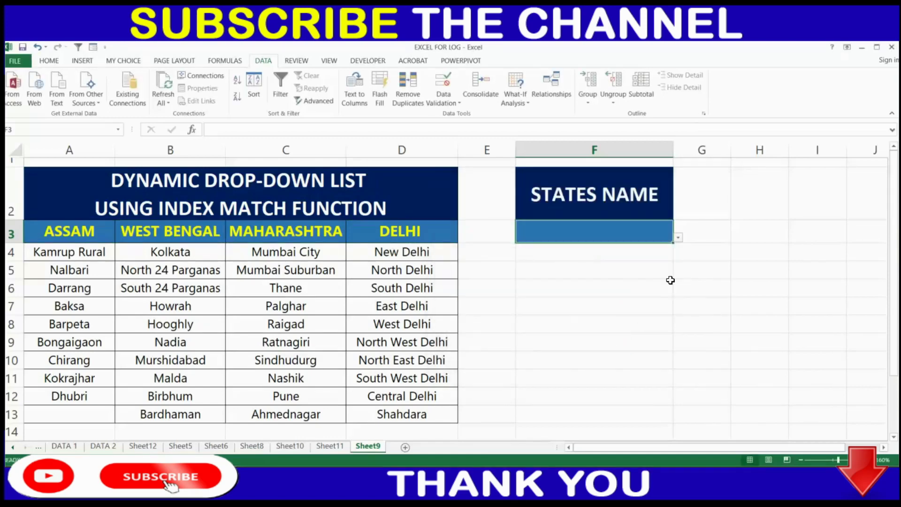
click(678, 237)
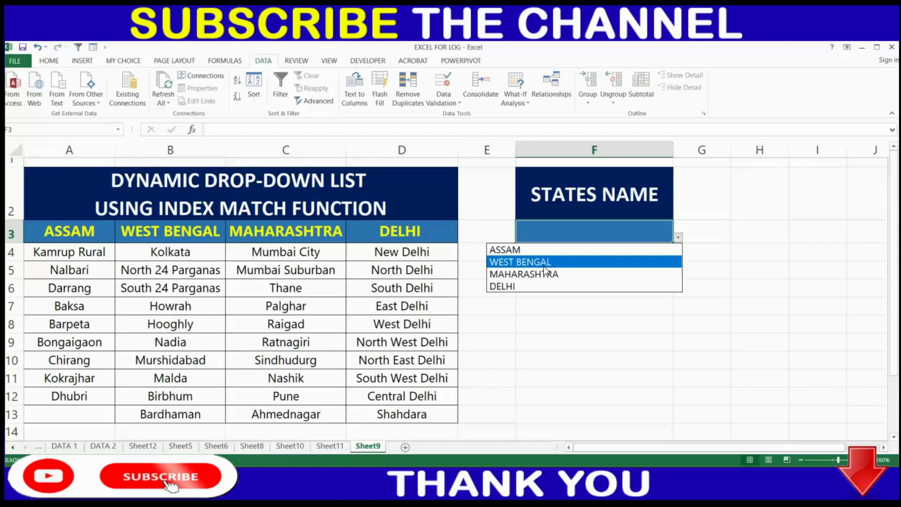
- Reselect the F3 list source as exactly the headers =$A$3:$D$3 and apply it
key(Escape)
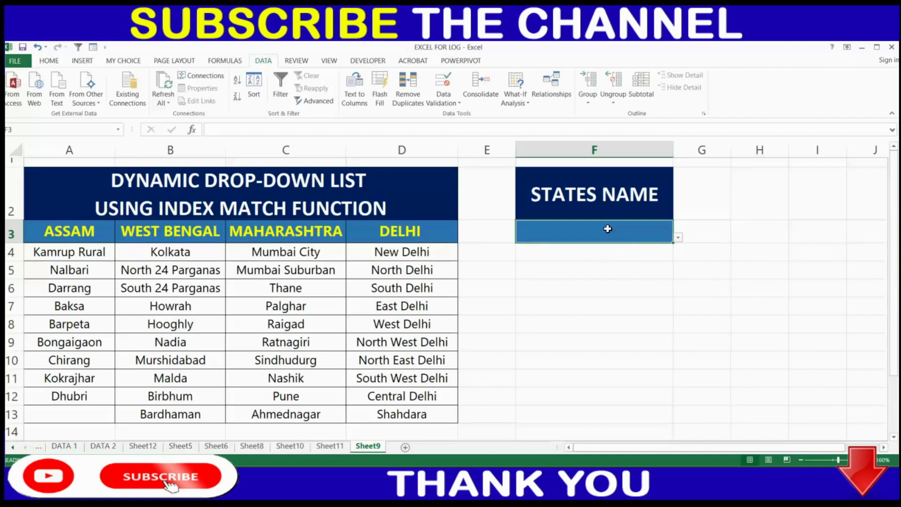
click(444, 82)
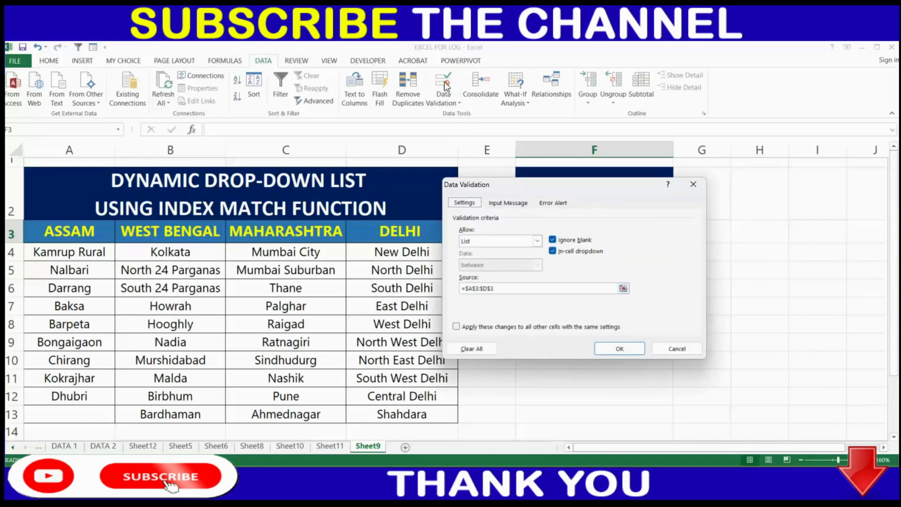
click(623, 288)
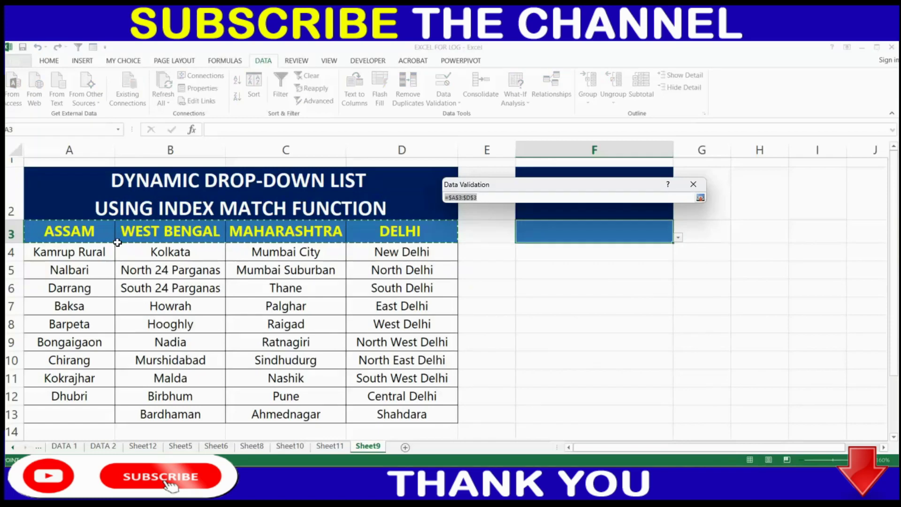
click(40, 235)
drag(39, 235, 478, 230)
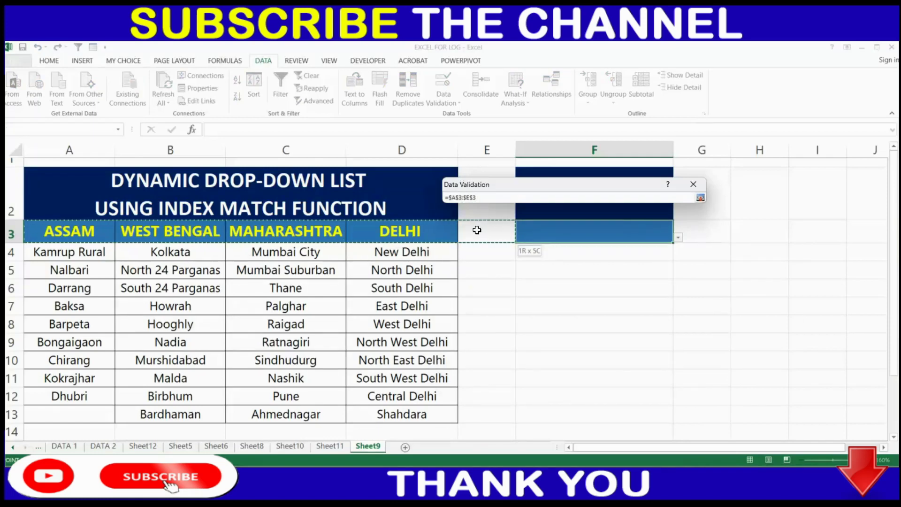
drag(478, 230, 454, 231)
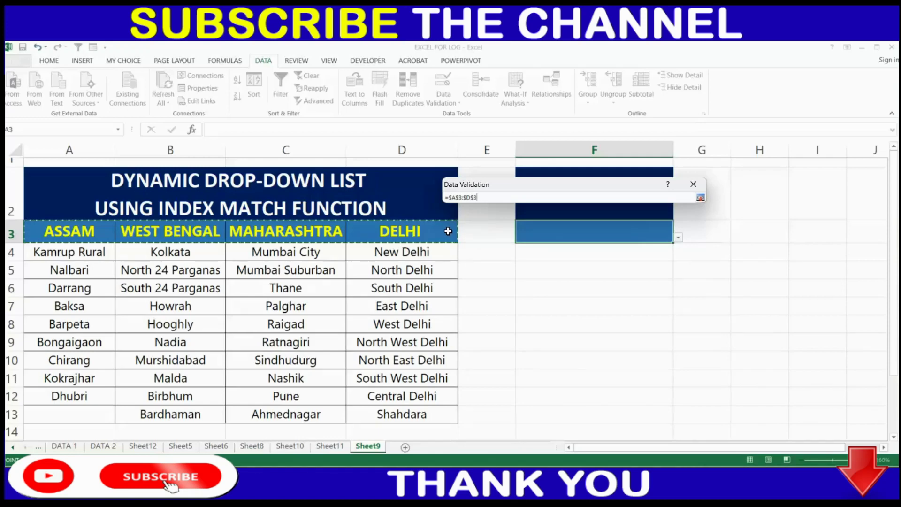
click(700, 197)
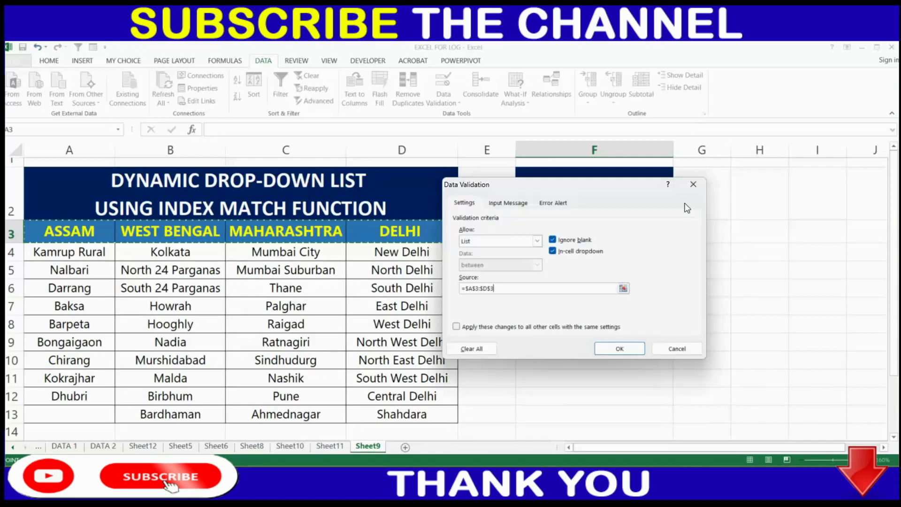
click(627, 346)
- Test the F3 drop-down with MAHARASHTRA and ASSAM, leave WEST BENGAL chosen, then select F4
click(679, 241)
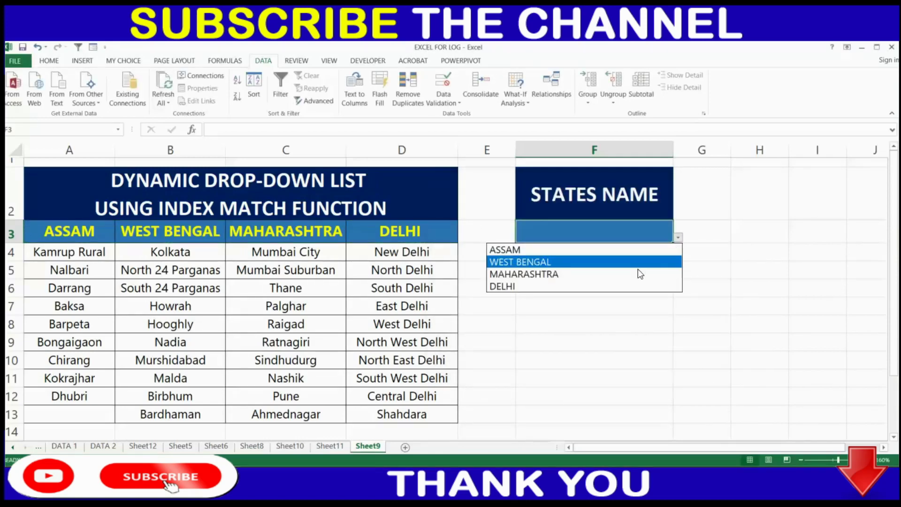
click(611, 272)
click(678, 238)
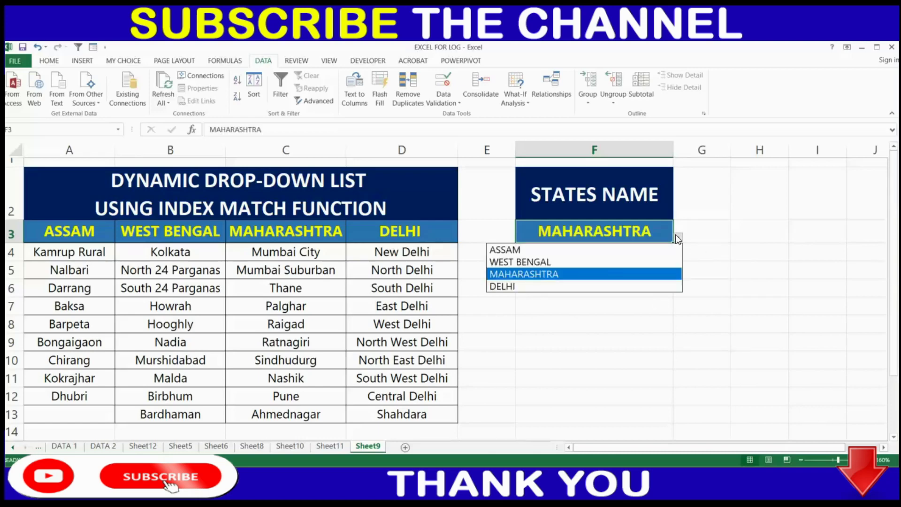
click(582, 248)
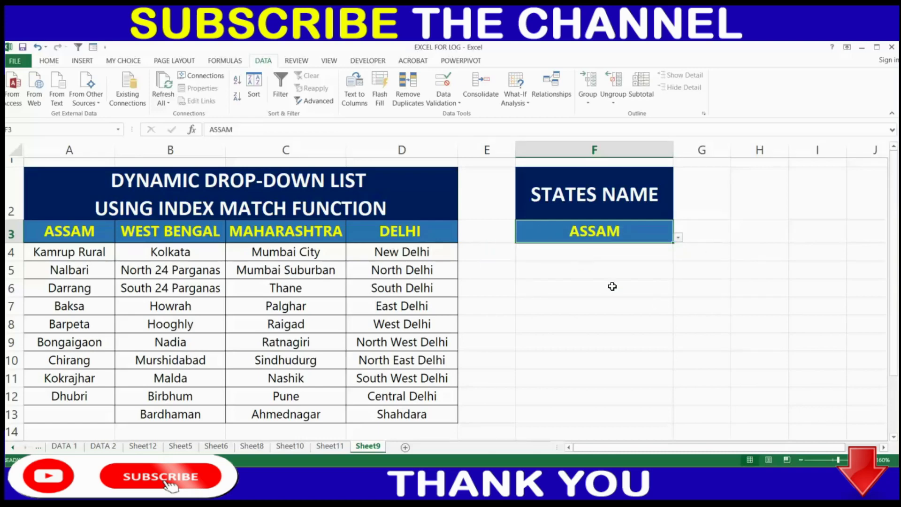
click(679, 238)
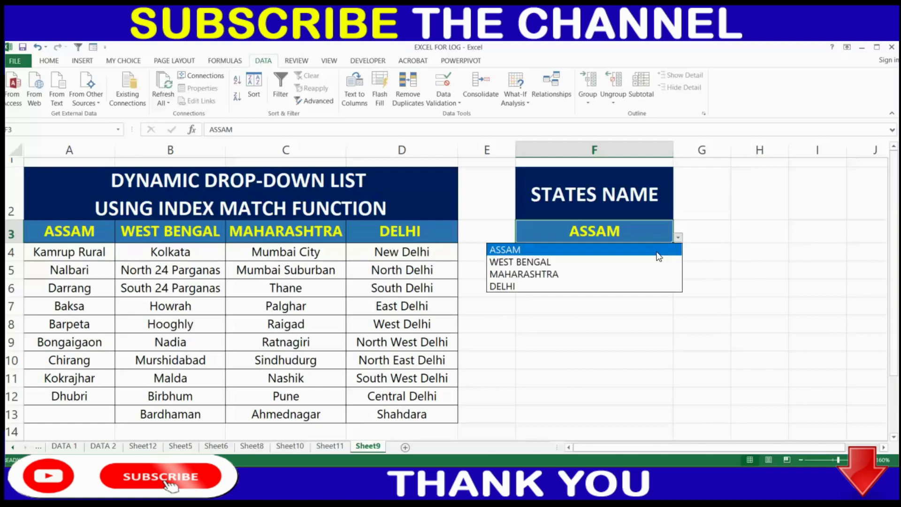
click(573, 275)
click(585, 254)
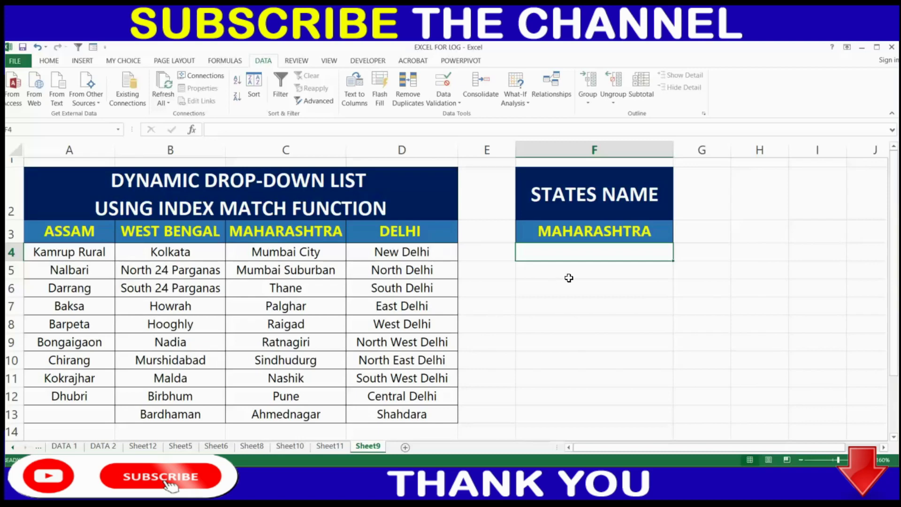
click(663, 239)
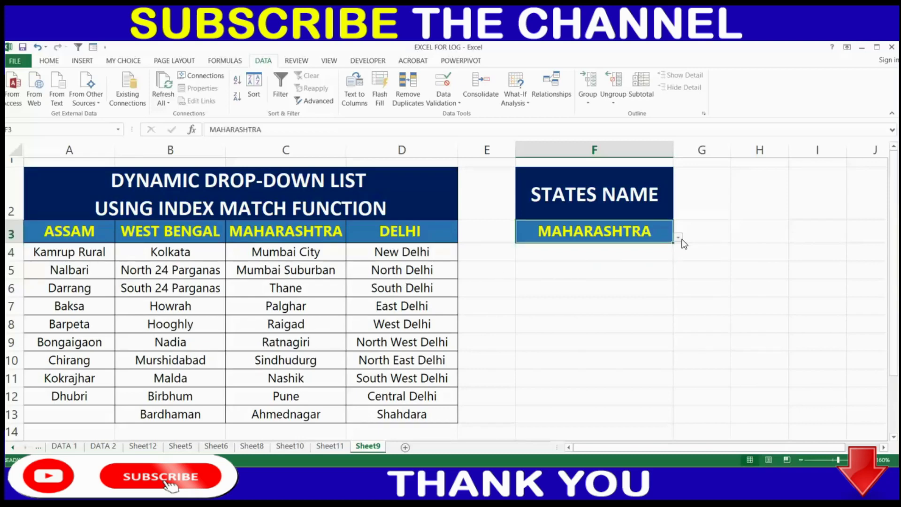
click(679, 238)
key(Escape)
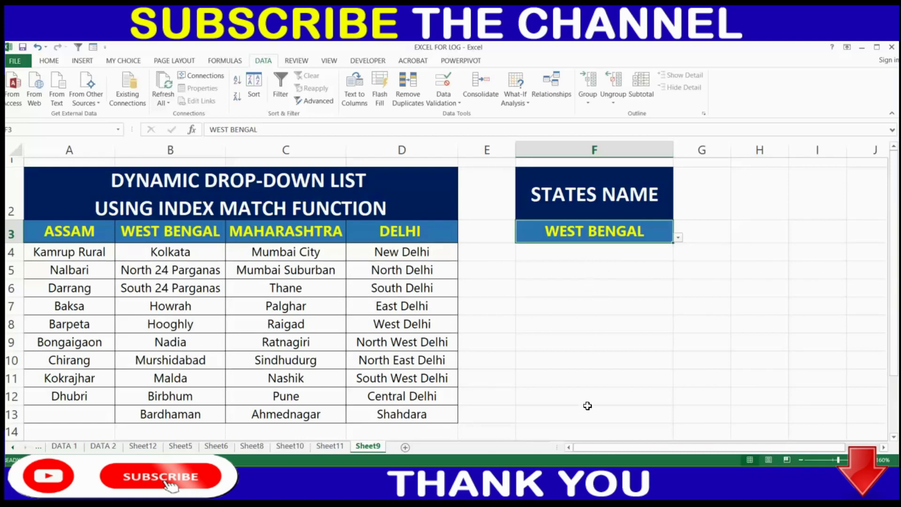
click(613, 349)
click(601, 256)
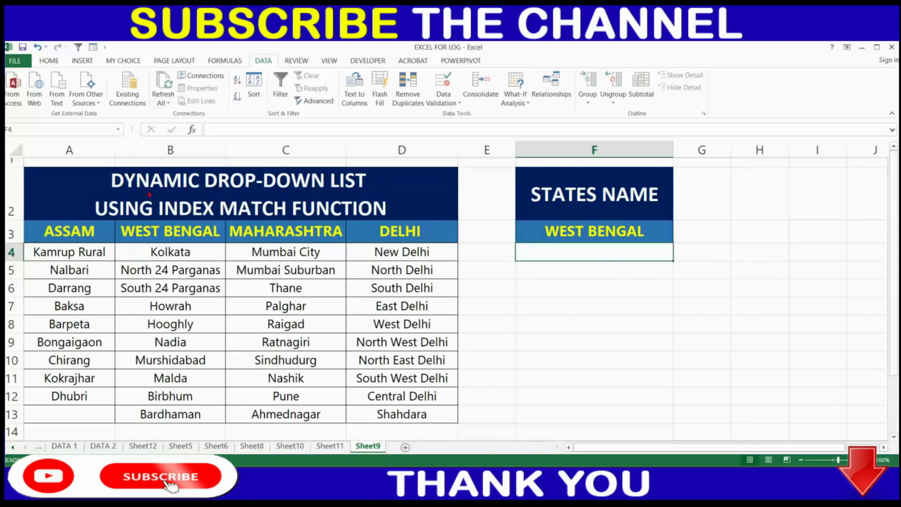
- Type =INDEX($A$3:$D$13,0, in F4 and begin the MATCH function
drag(394, 160, 313, 198)
key(Escape)
text(=)
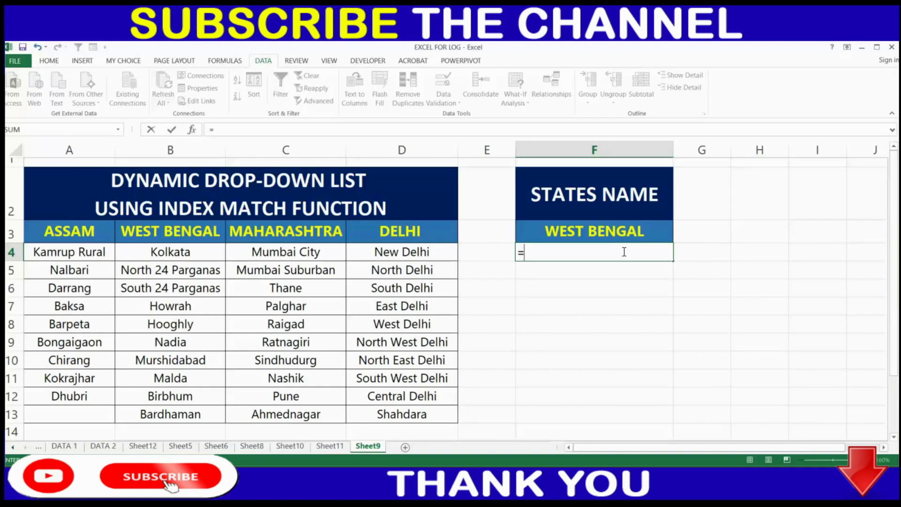
text(INDEX()
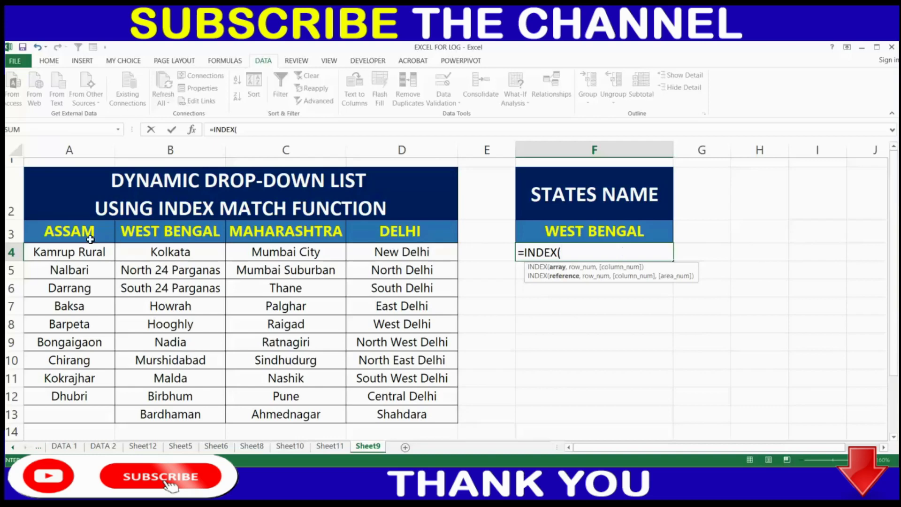
click(55, 229)
drag(56, 229, 418, 411)
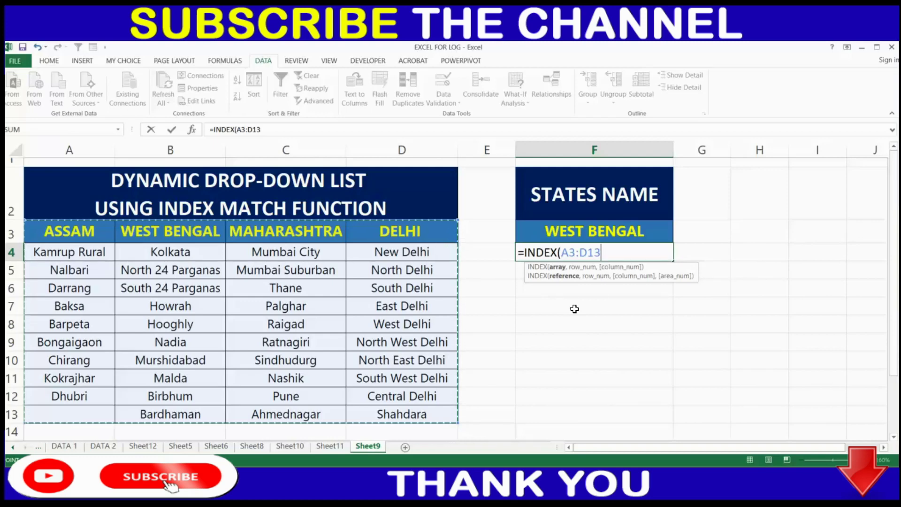
key(F4)
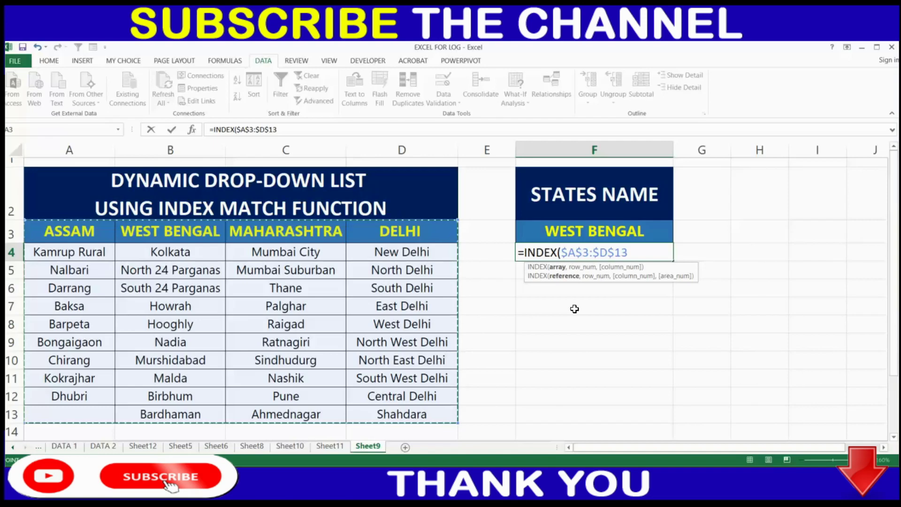
text(,0)
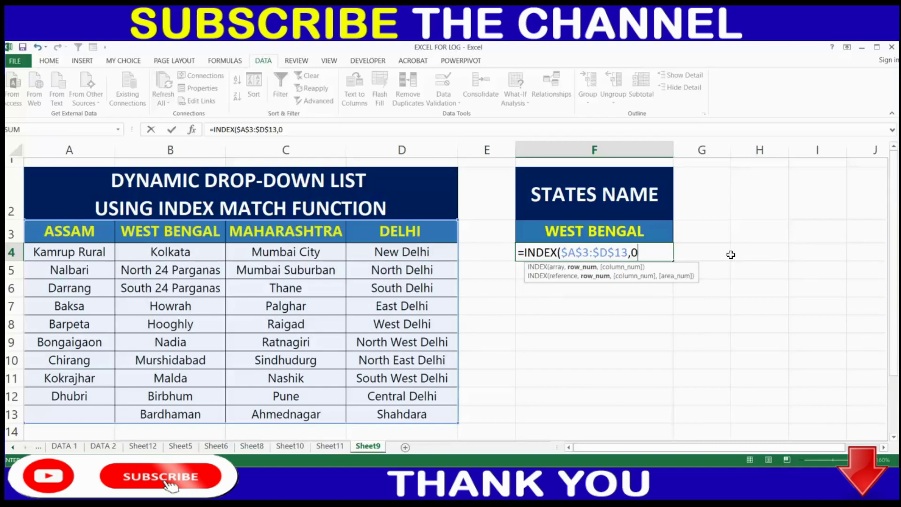
text(,)
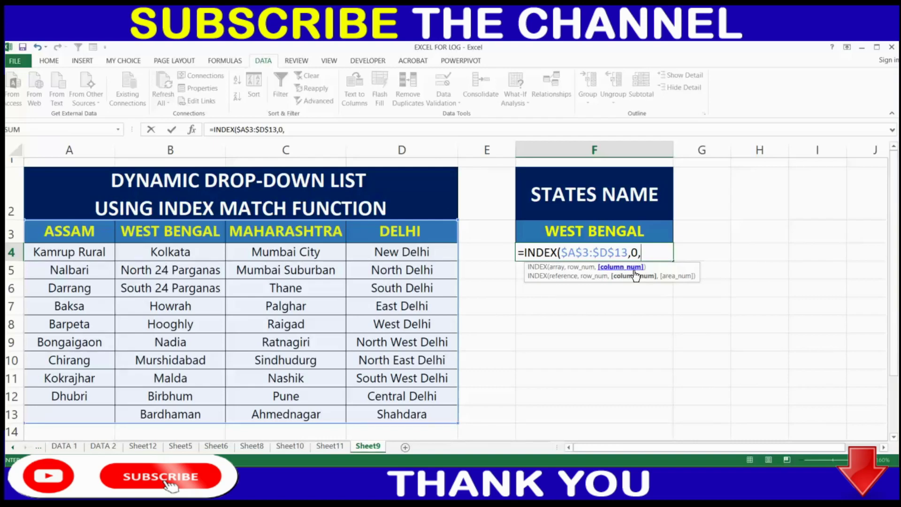
text(MATC)
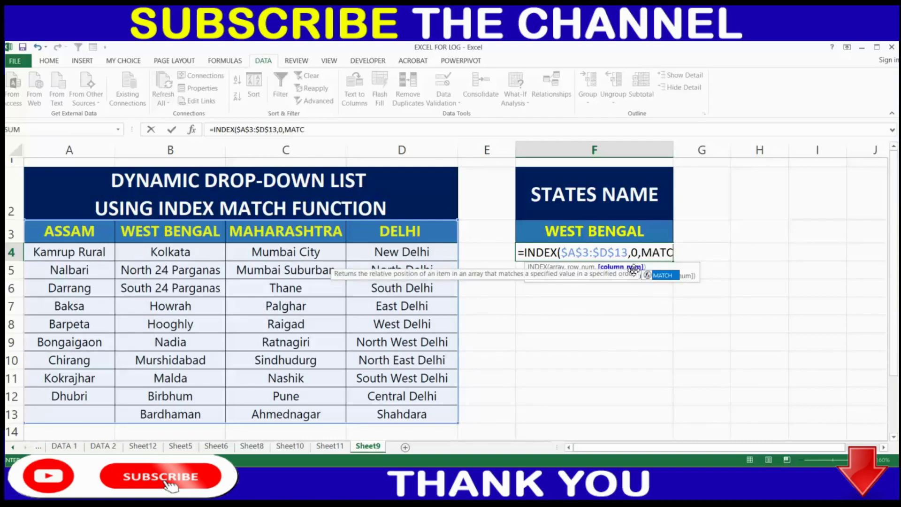
text(H()
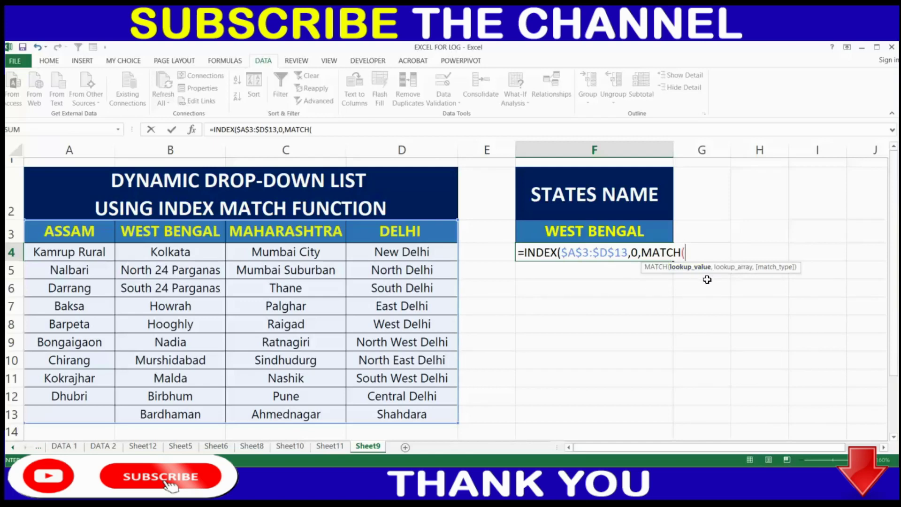
- Fill in MATCH($F$3,$A$3:$D$3,0 as the INDEX column argument
click(621, 230)
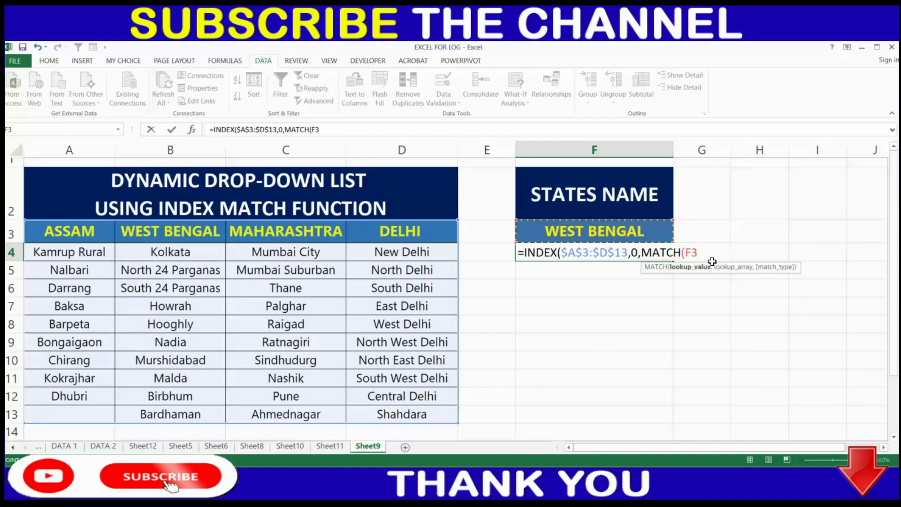
key(F4)
text($F$3,)
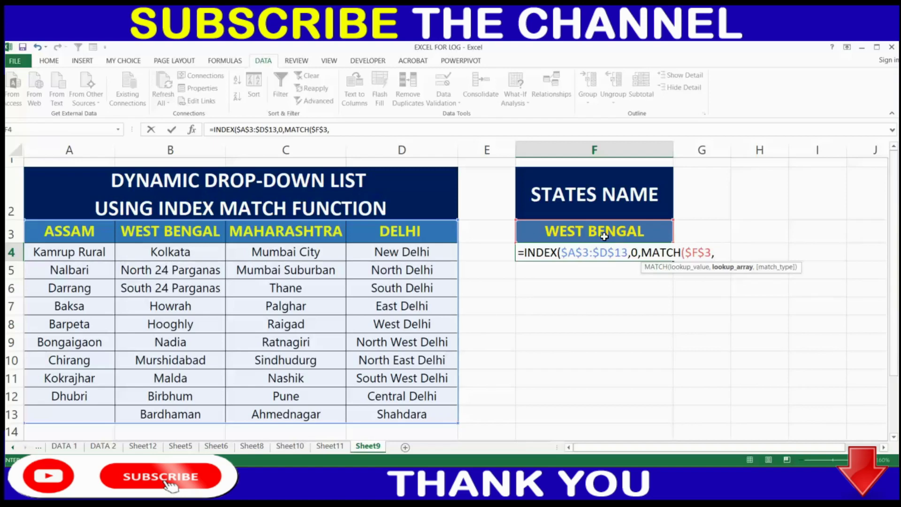
drag(62, 231, 376, 231)
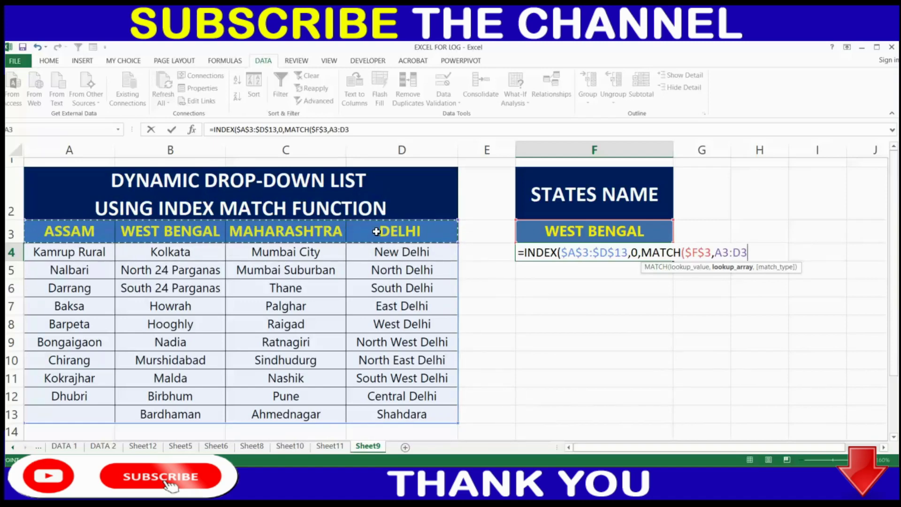
key(F4)
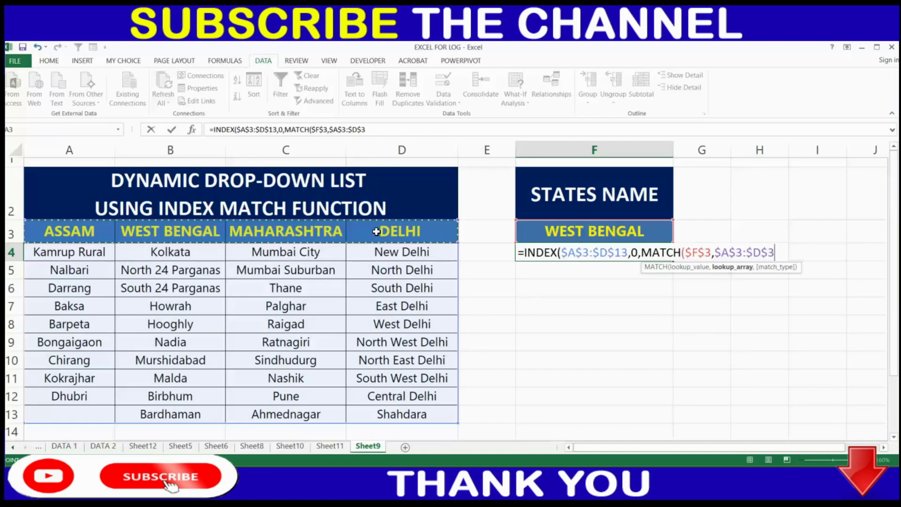
text(,)
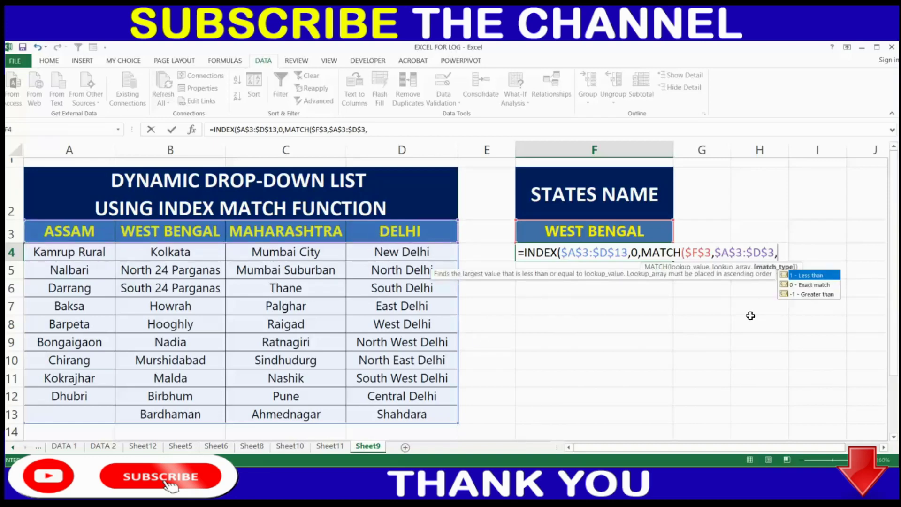
text(0)
- Close the formula's parentheses, declining Excel's correction, so F4 shows Kolkata
text())
key(Return)
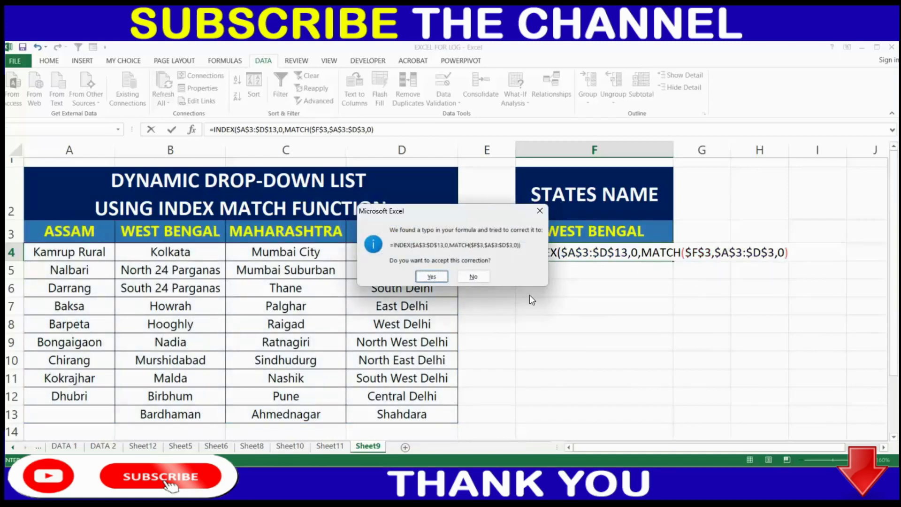
click(540, 211)
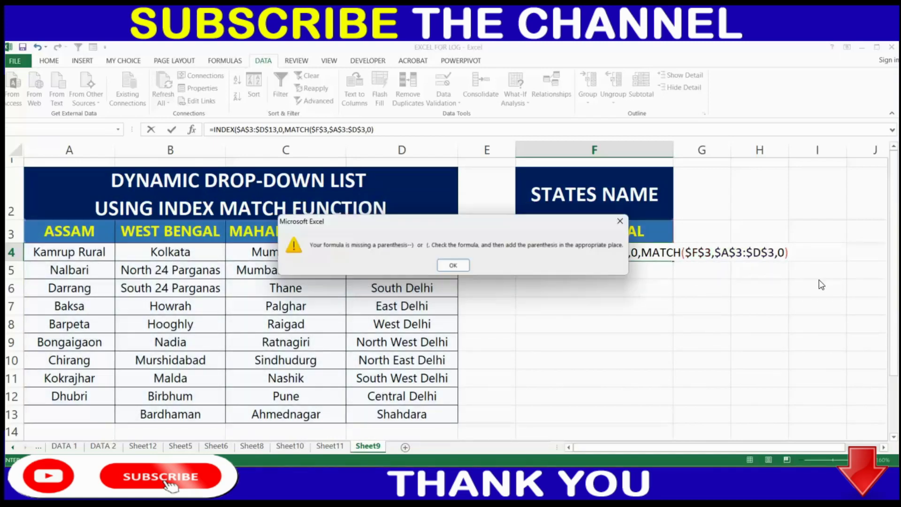
click(796, 254)
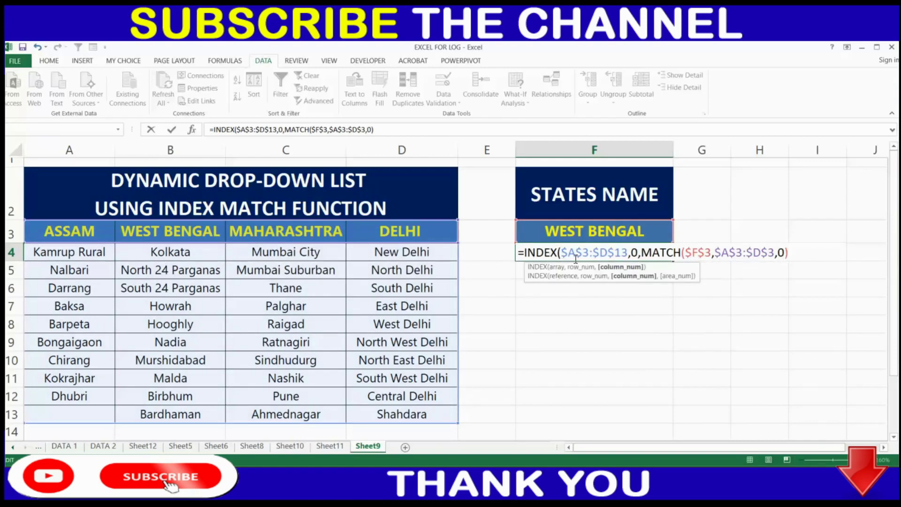
text())
key(Return)
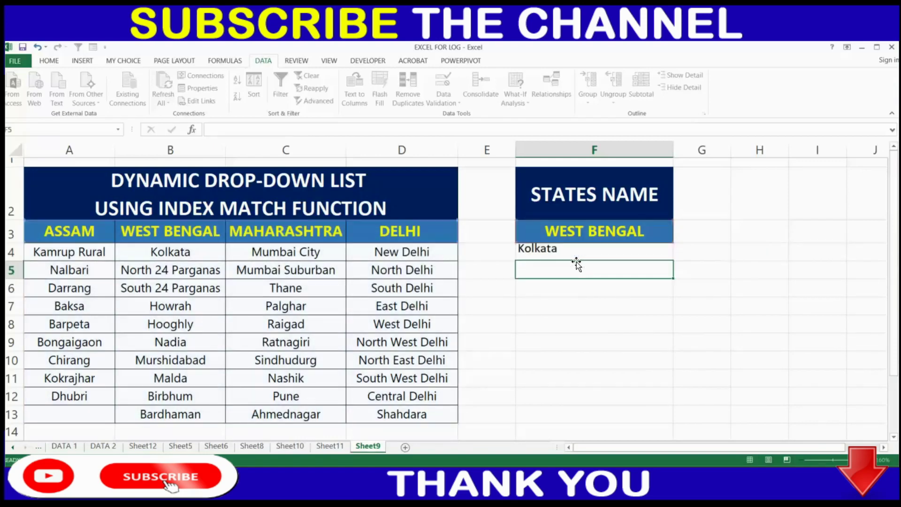
click(601, 256)
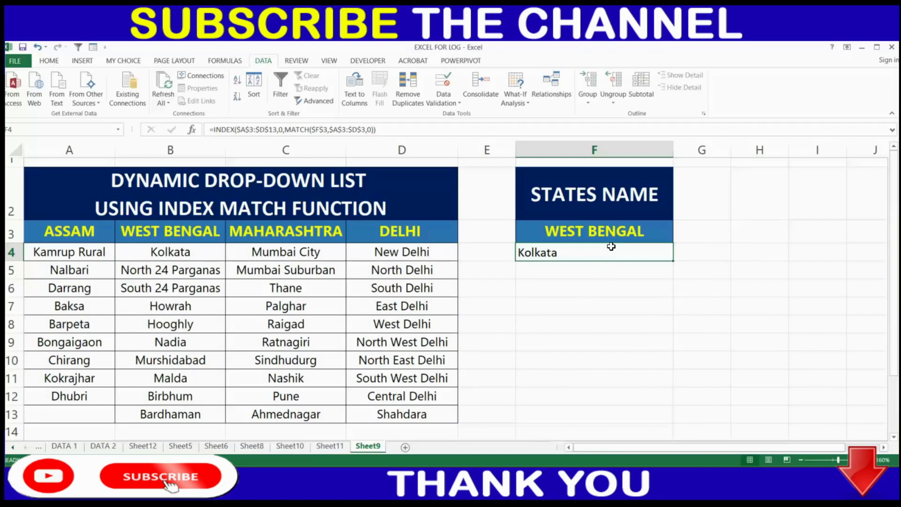
- Fill the F4 formula down to F13 to list all West Bengal districts
click(608, 230)
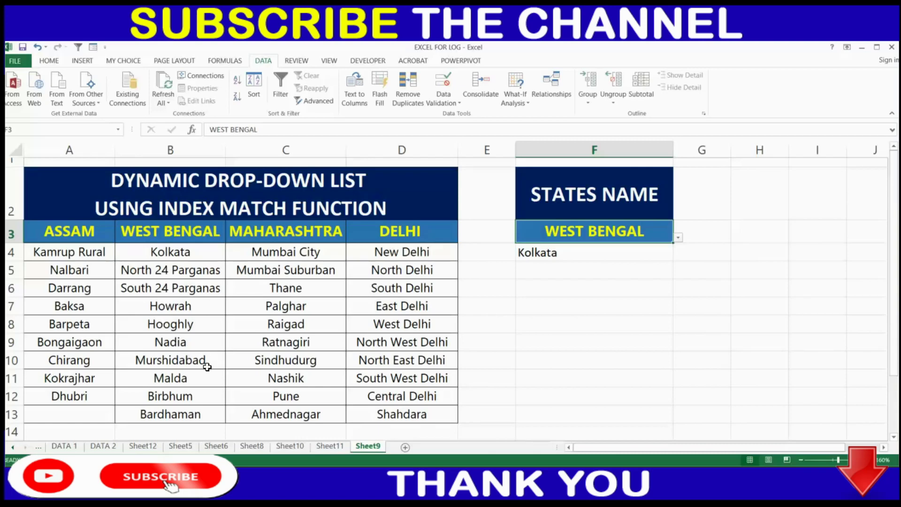
click(656, 253)
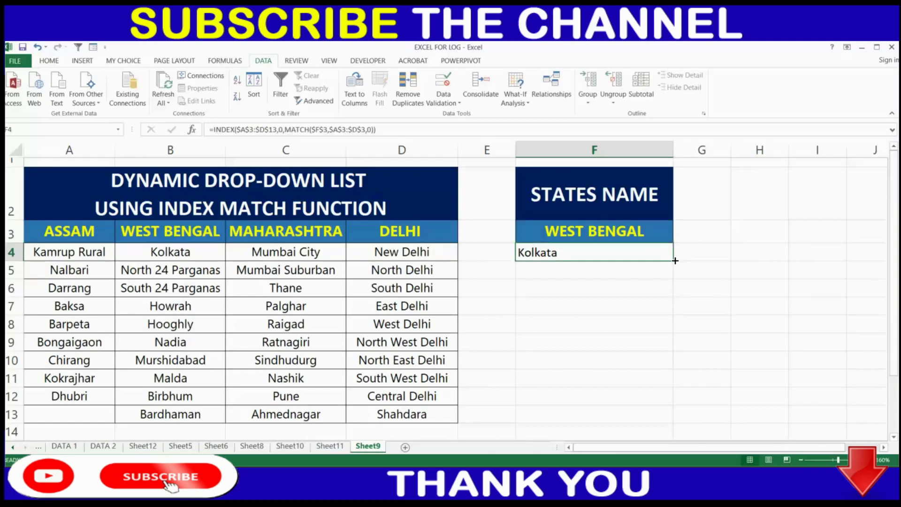
drag(675, 261, 669, 413)
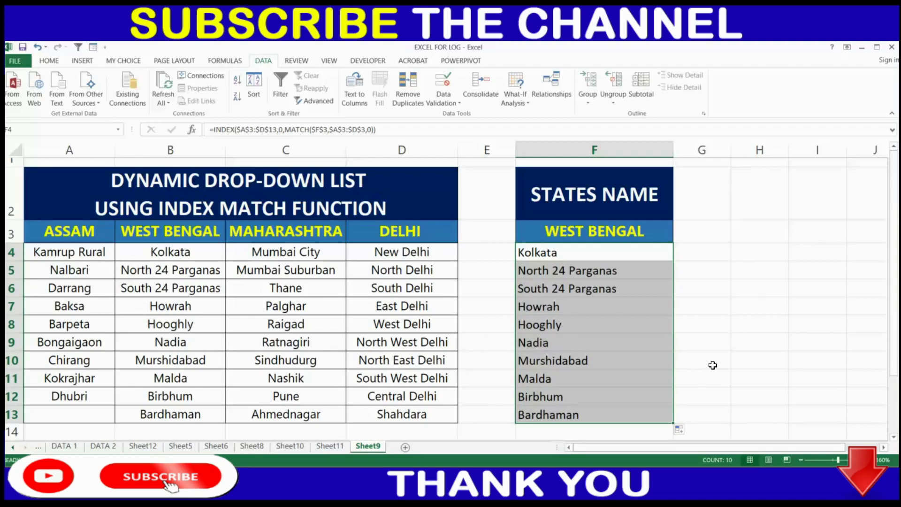
click(638, 231)
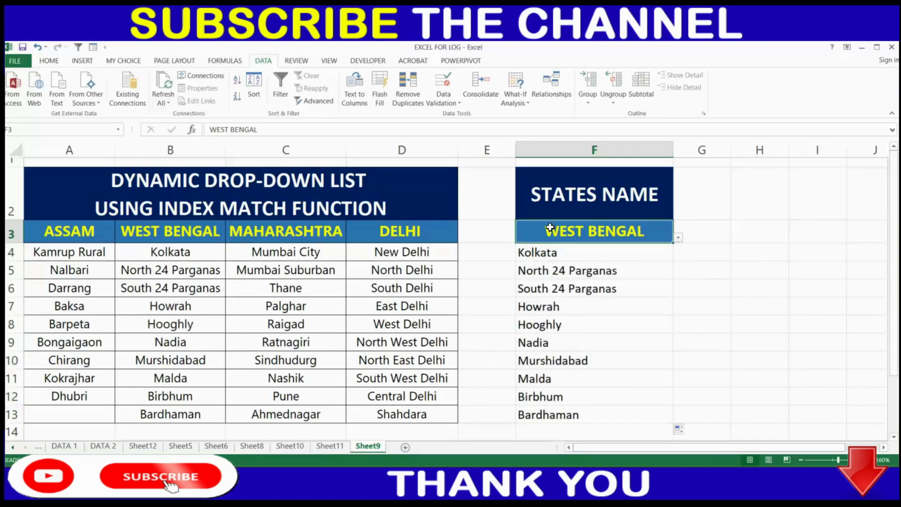
- Try MAHARASHTRA and DELHI in F3, settle on ASSAM, then open F4's formula
click(679, 238)
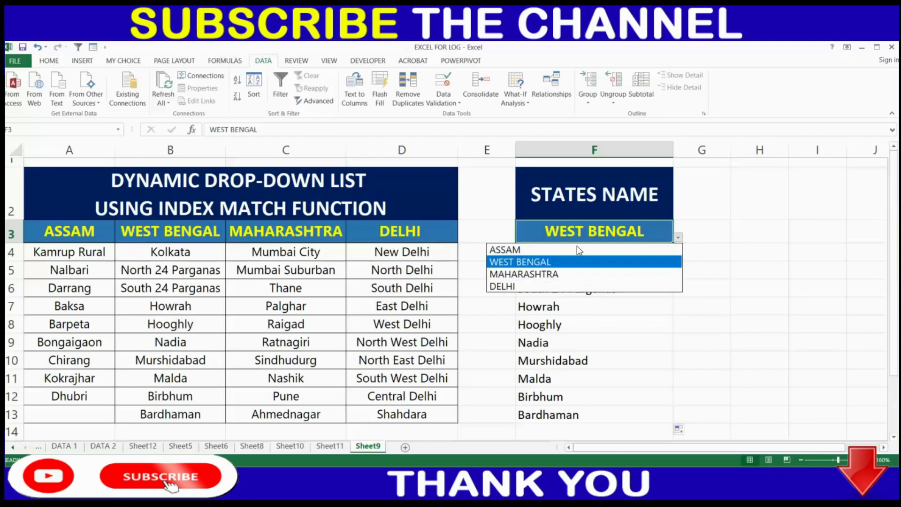
click(538, 273)
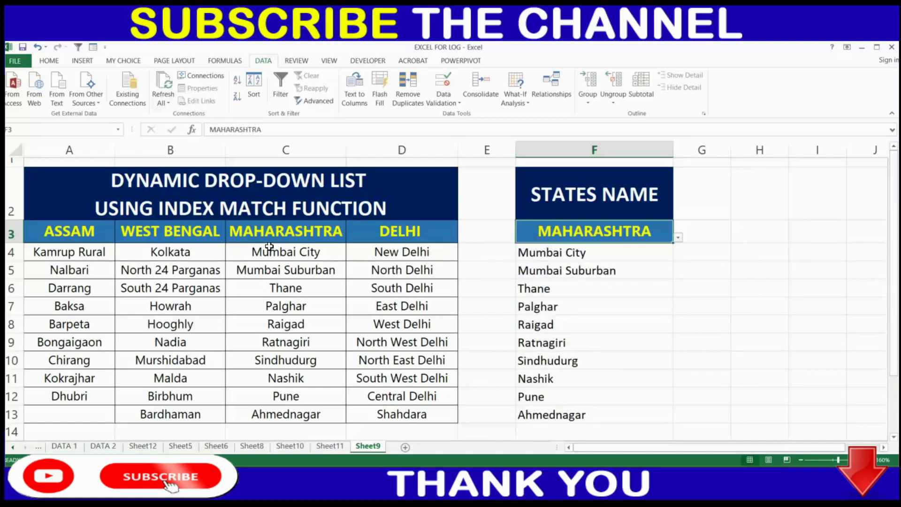
click(678, 237)
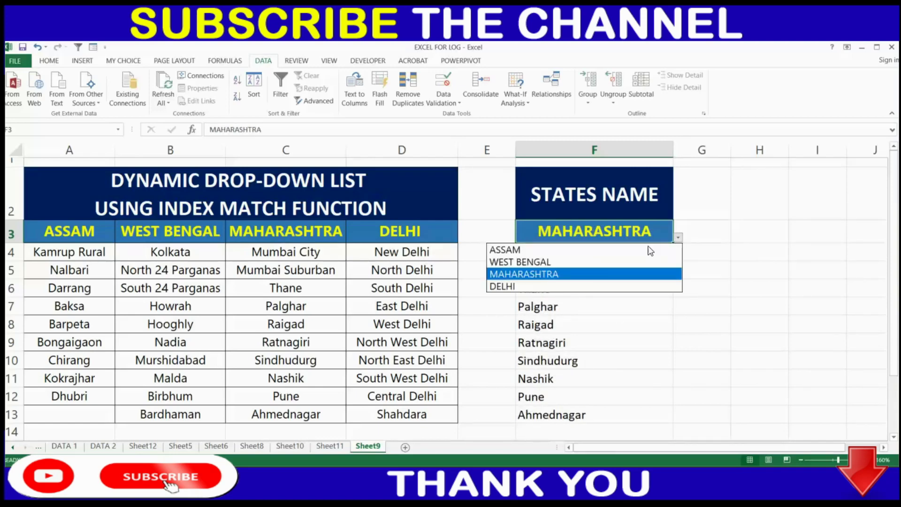
click(536, 288)
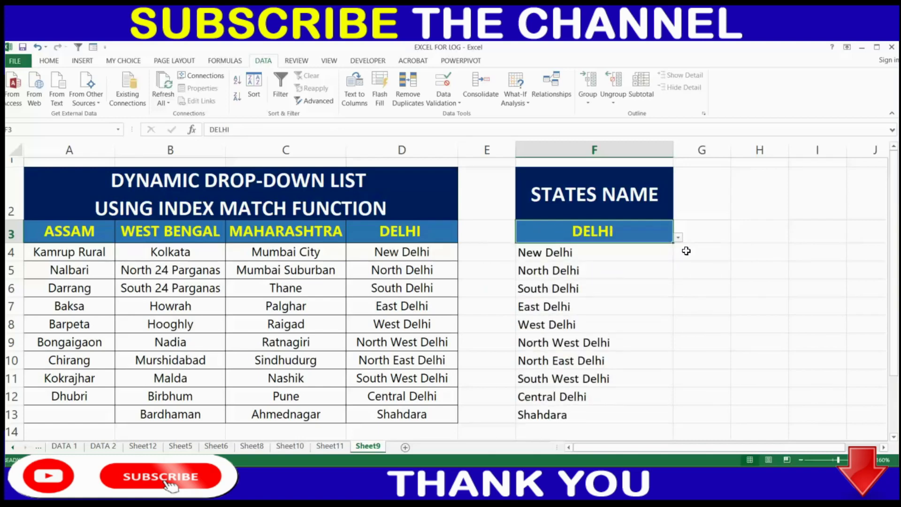
click(679, 238)
click(546, 251)
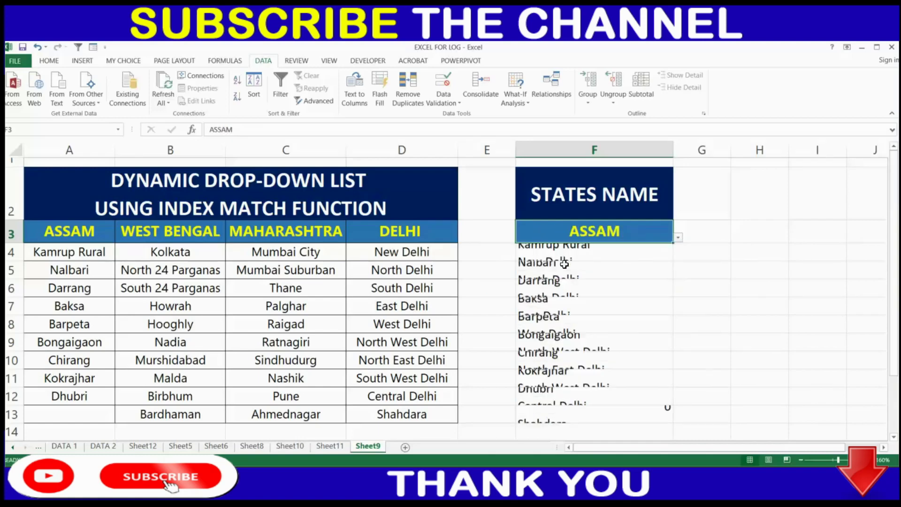
click(701, 293)
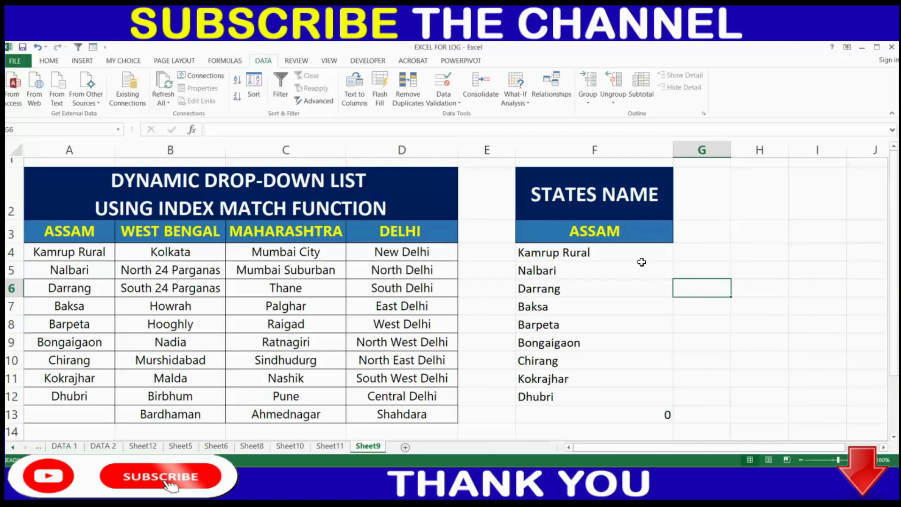
double_click(617, 254)
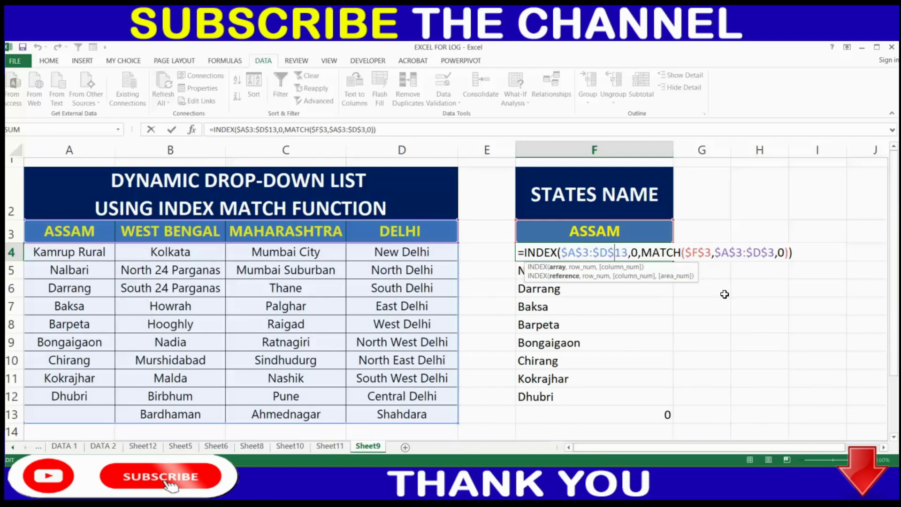
- Close F4's formula and enter 50 in H4, 30 in H5 and 20 in I4
key(ctrl+Return)
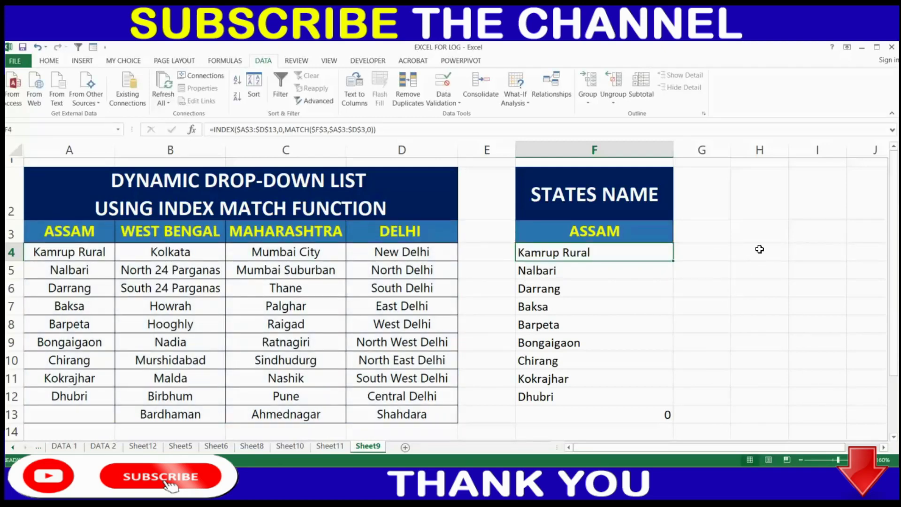
click(758, 251)
text(50)
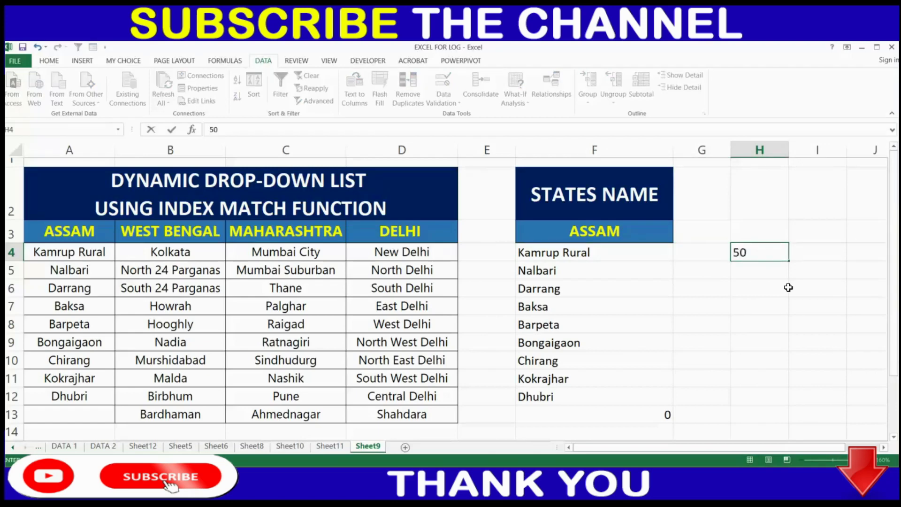
key(Return)
text(30)
key(Return)
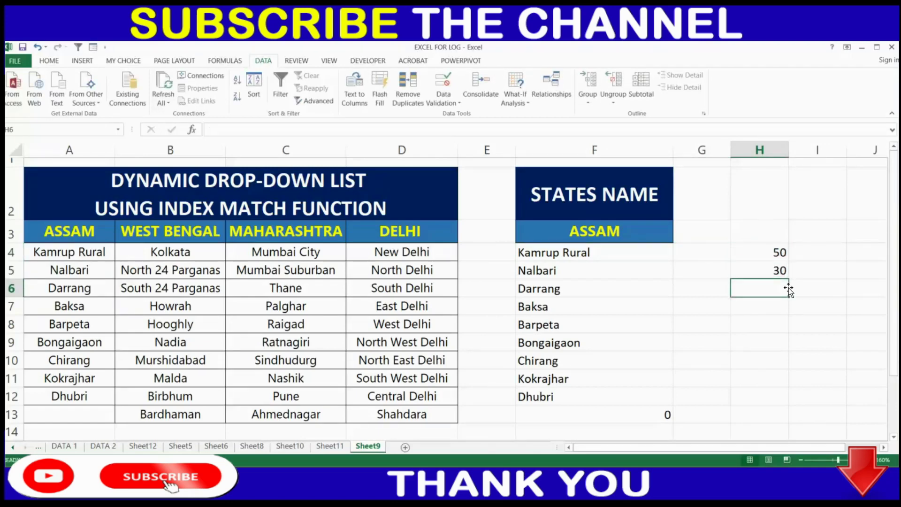
click(821, 256)
text(20)
key(Return)
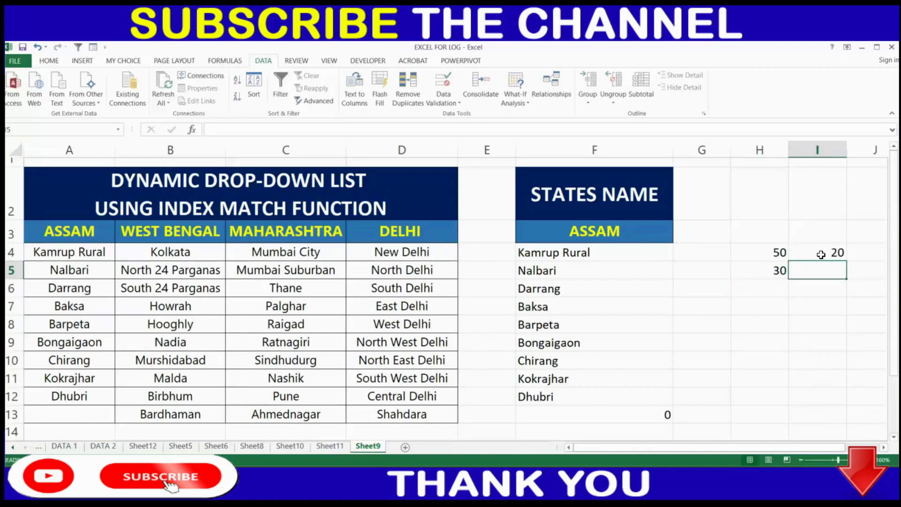
- Check the entered values in I4 and H4, then select J4 for a formula
scroll(817, 263, right, 1)
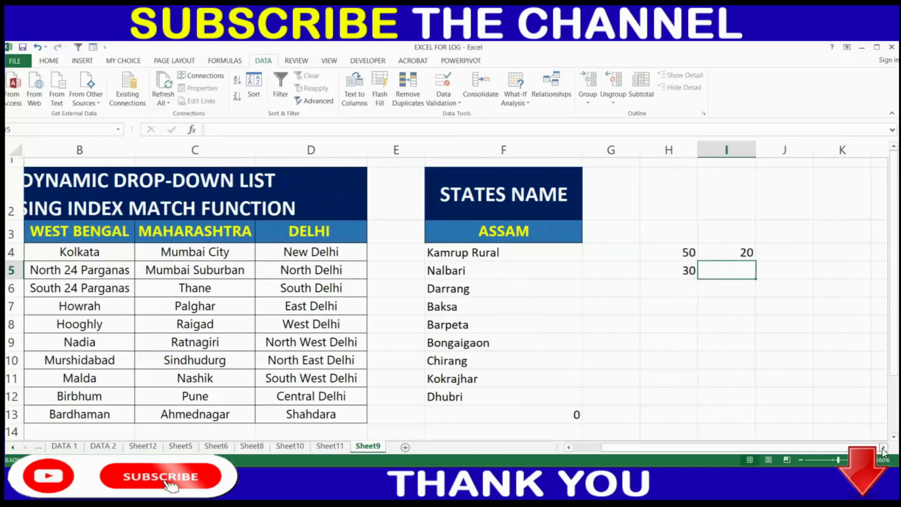
click(793, 256)
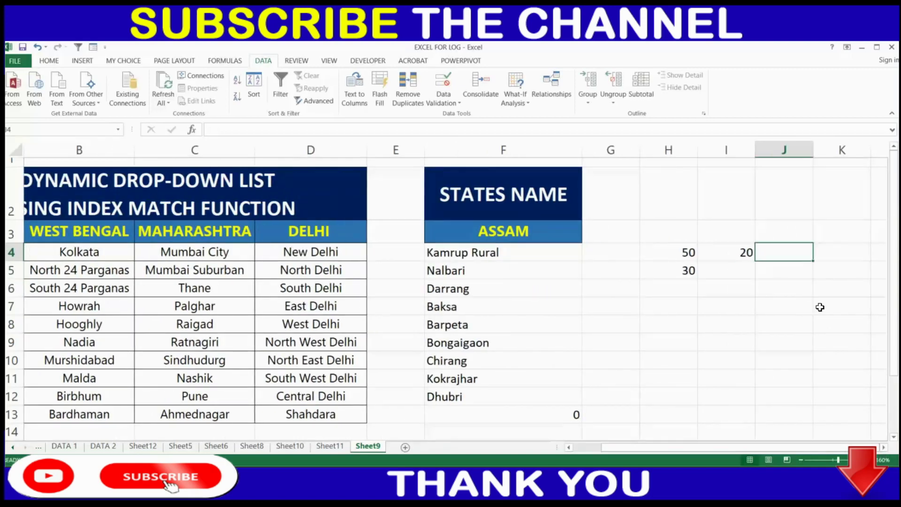
click(746, 252)
click(686, 252)
click(783, 252)
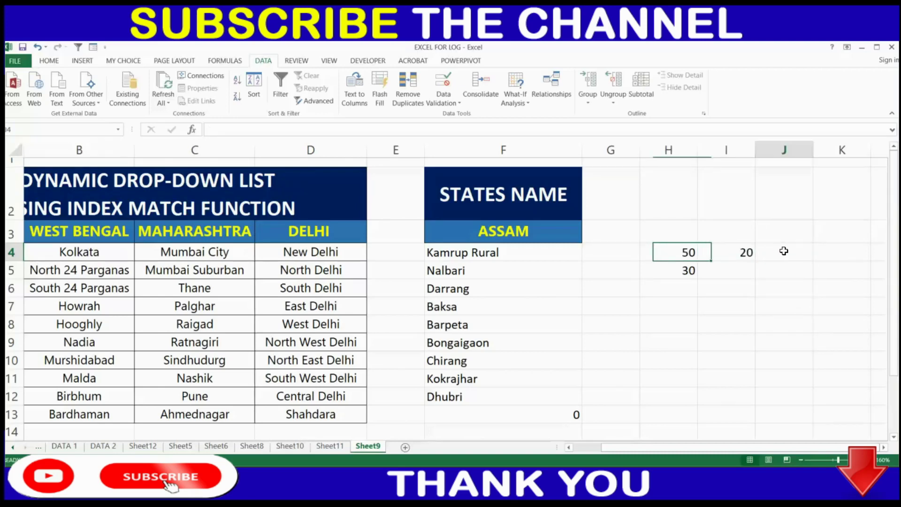
- Enter =H4*I4 in J4 (giving 1000) and fill it down to J5
text(=)
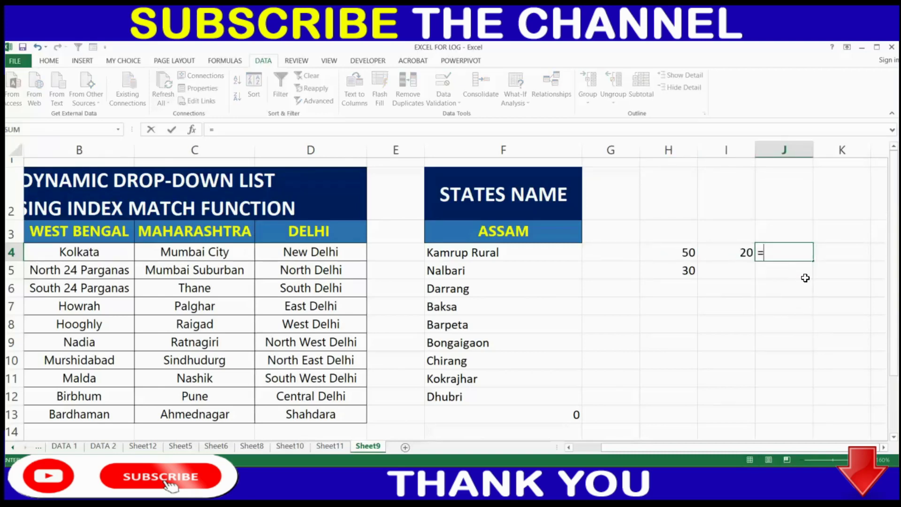
click(680, 254)
text(*)
click(733, 252)
key(Return)
click(796, 256)
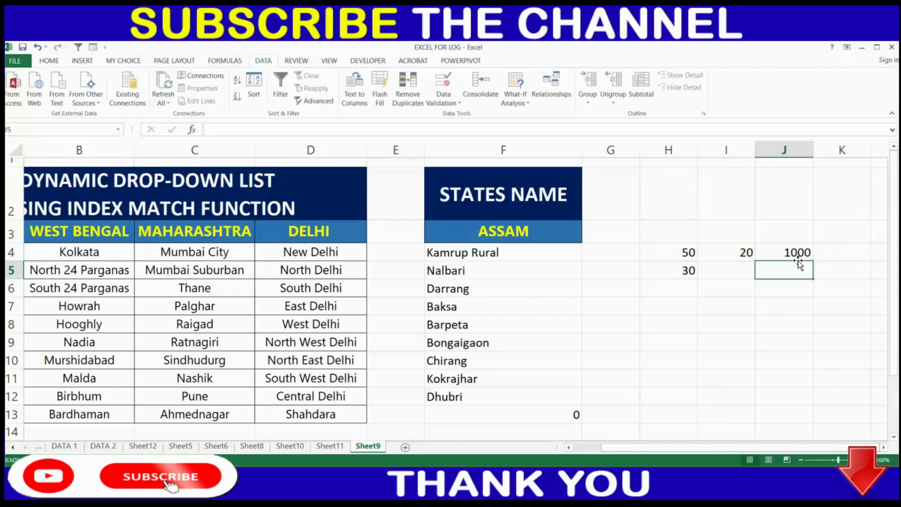
drag(814, 265, 814, 284)
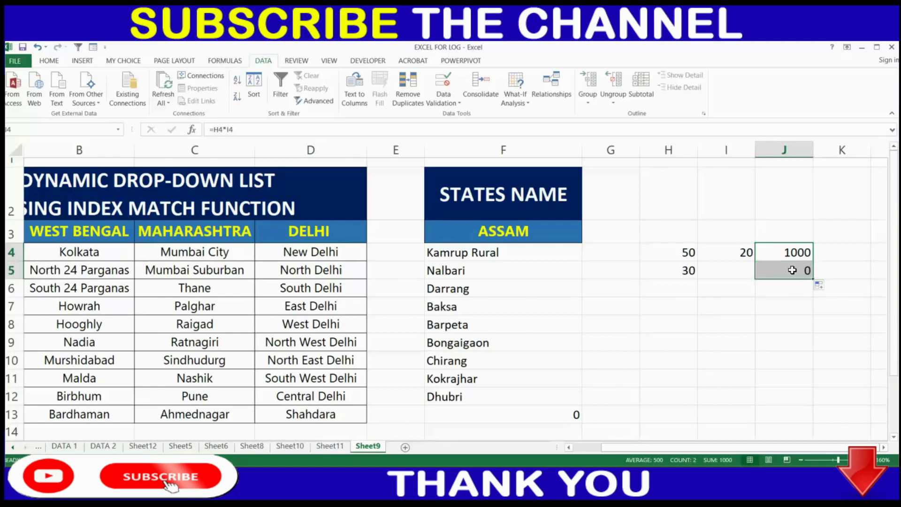
- Inspect J4's and J5's formulas to show the shifted references, then edit J4 again
double_click(789, 252)
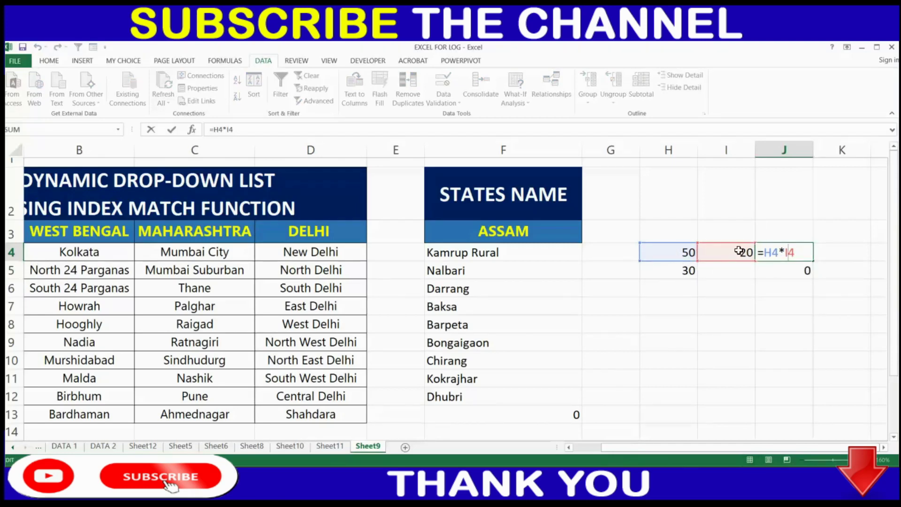
key(Return)
double_click(781, 271)
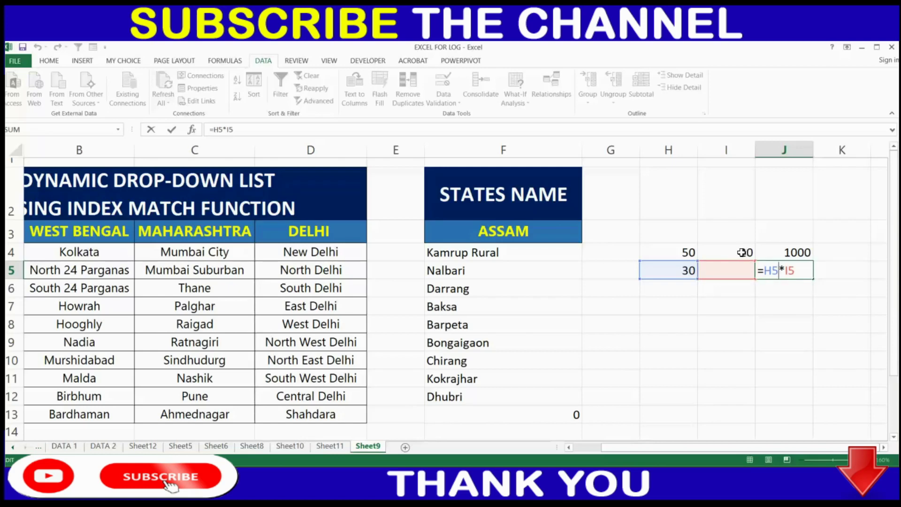
key(Return)
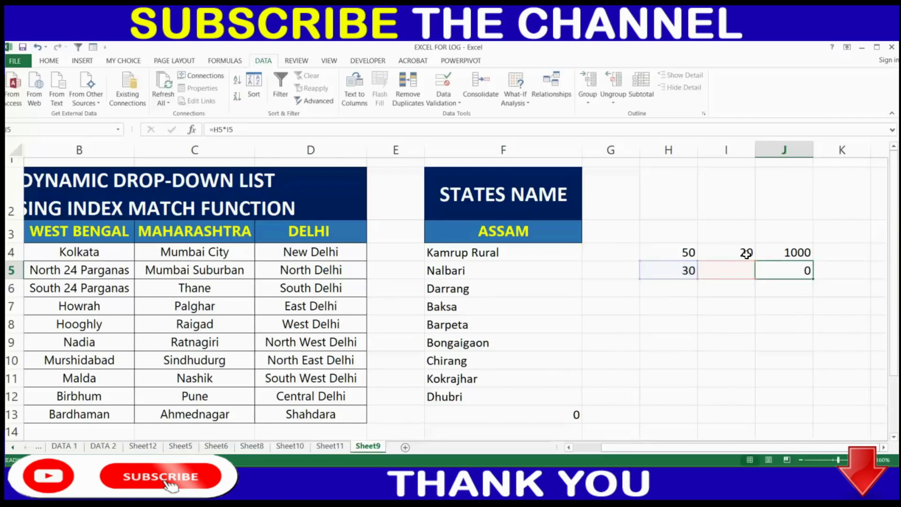
key(Up)
key(Up)
key(F2)
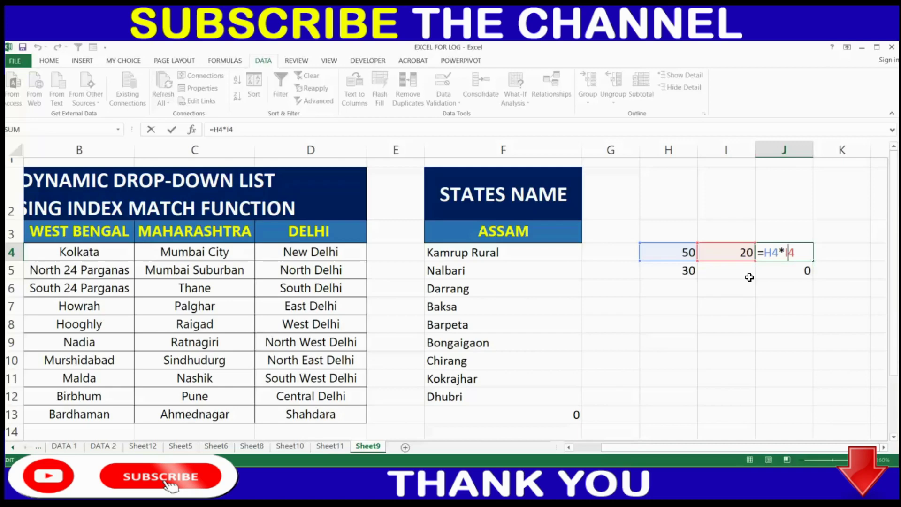
- Change J4 to =H4*$I$4 and fill it down to J7
key(F4)
key(Return)
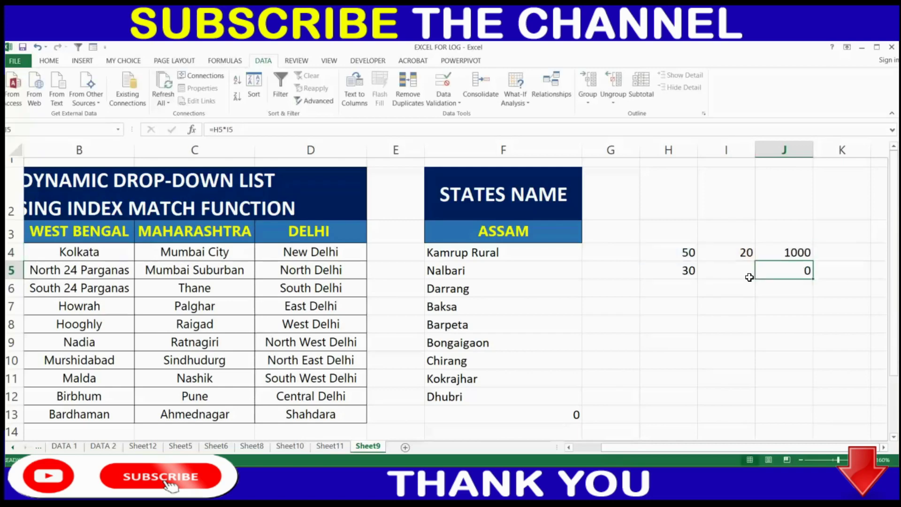
click(784, 253)
drag(813, 261, 814, 323)
- Enter 60 in H6 and 70 in H7, then check J7's locked $I$4 reference
click(676, 288)
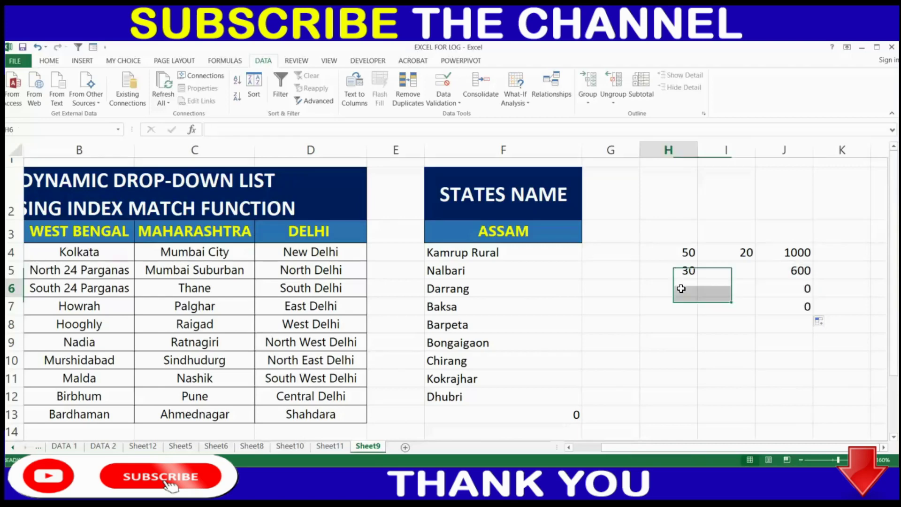
text(60)
key(Return)
text(70)
key(Return)
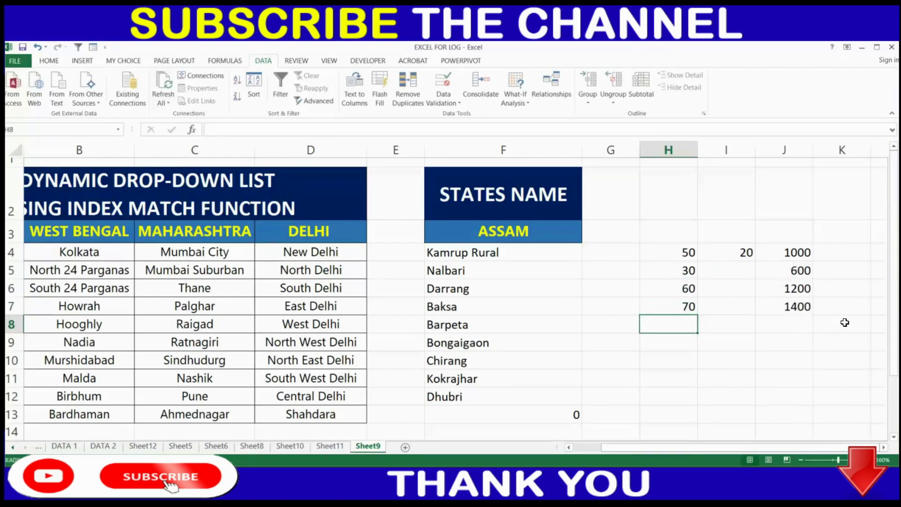
click(797, 306)
double_click(797, 306)
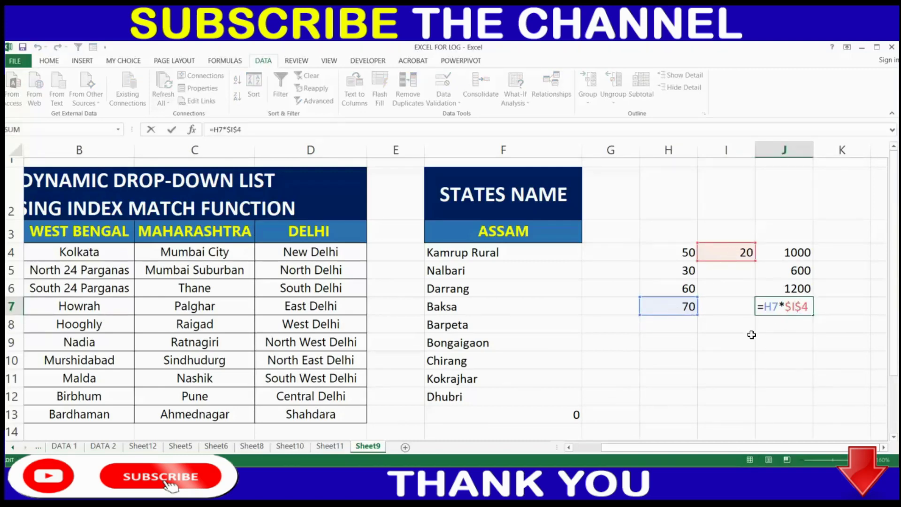
key(Return)
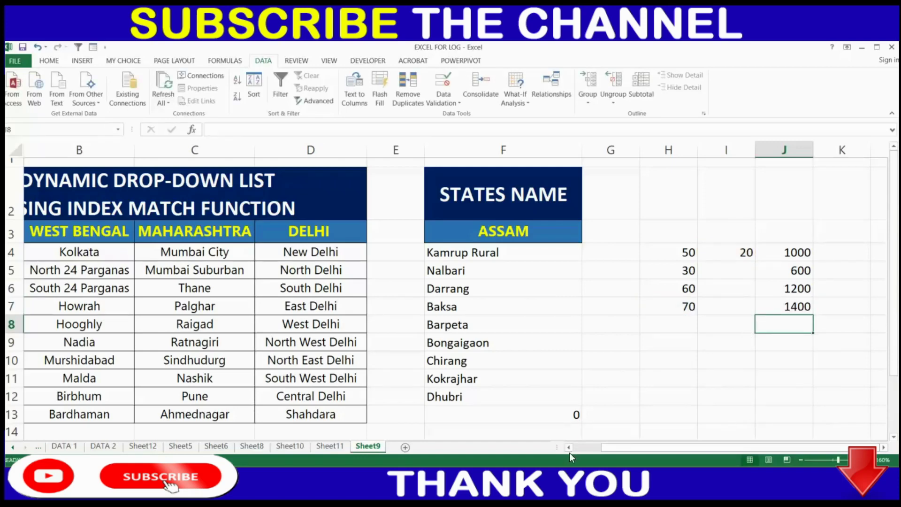
- Review the INDEX/MATCH lookup formula in F4 without changing it
click(573, 447)
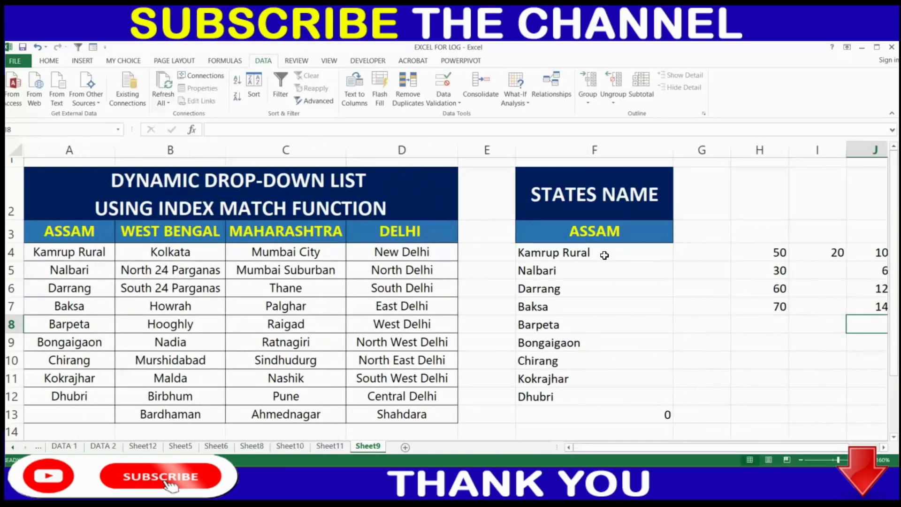
double_click(604, 253)
key(Escape)
- Delete the practice numbers and multiplication results in H4:J8, leaving that area empty
drag(761, 254, 872, 320)
key(Delete)
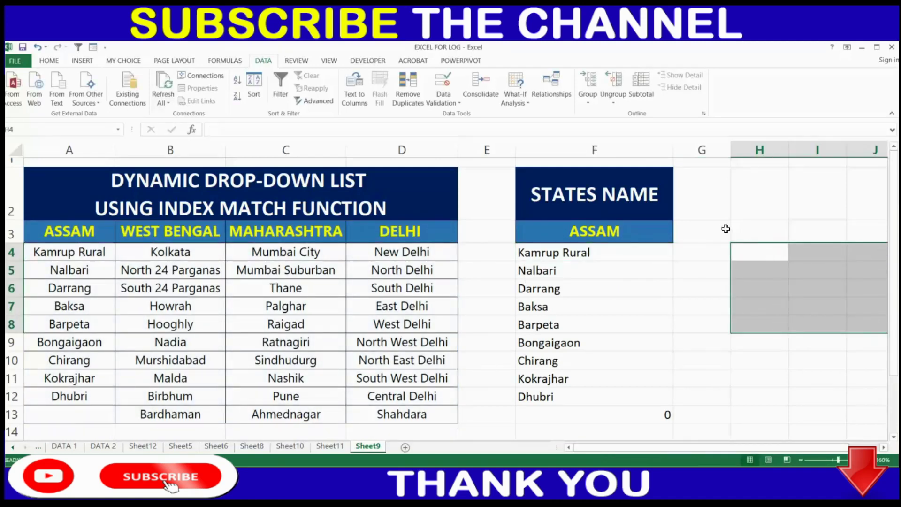
click(727, 227)
click(783, 245)
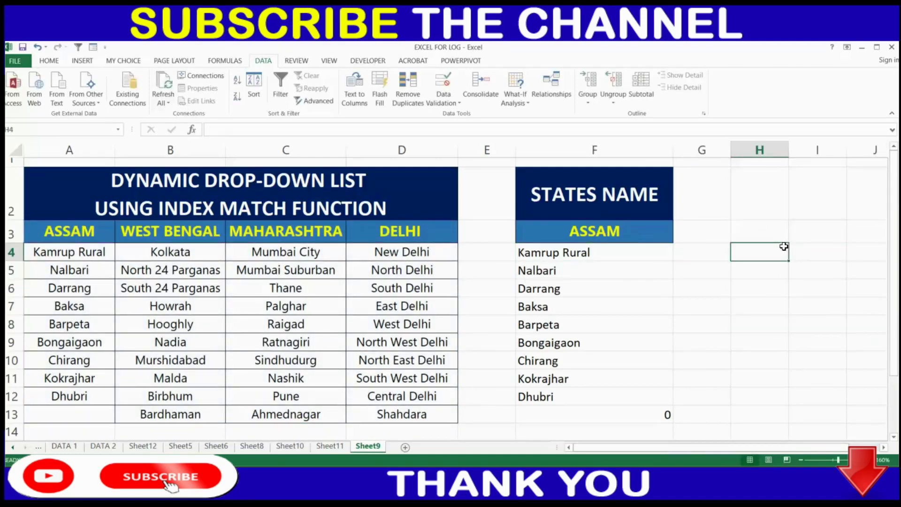